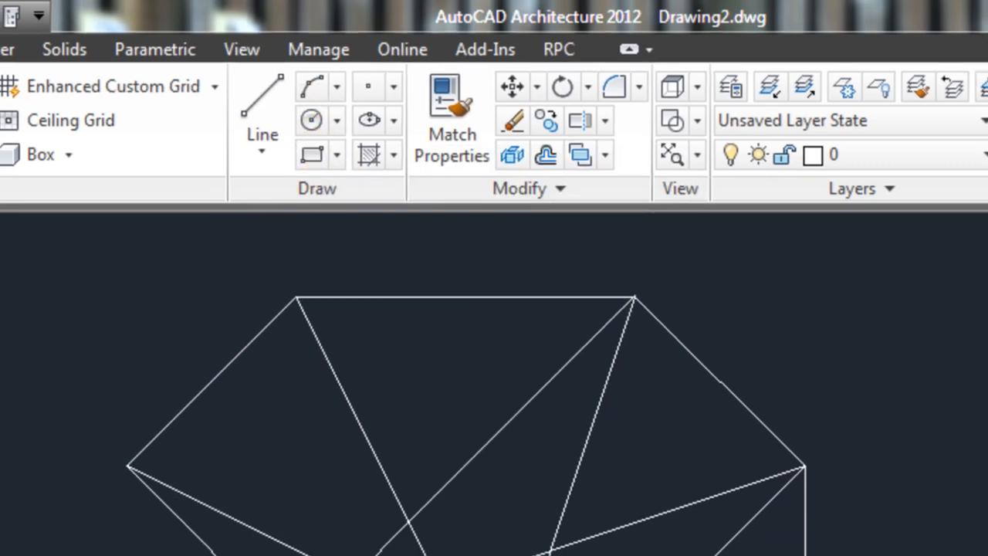
Step: Draw a circle of radius 0.5 centred on the left corner of the line figure's lower-left arm
{"action": "left_click", "coordinate": [311, 120]}
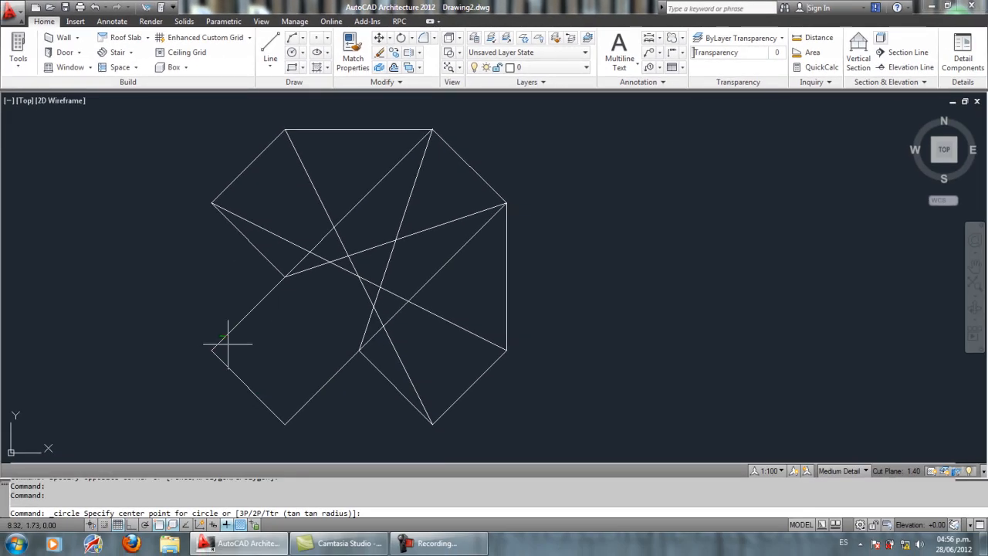
{"action": "left_click", "coordinate": [212, 352]}
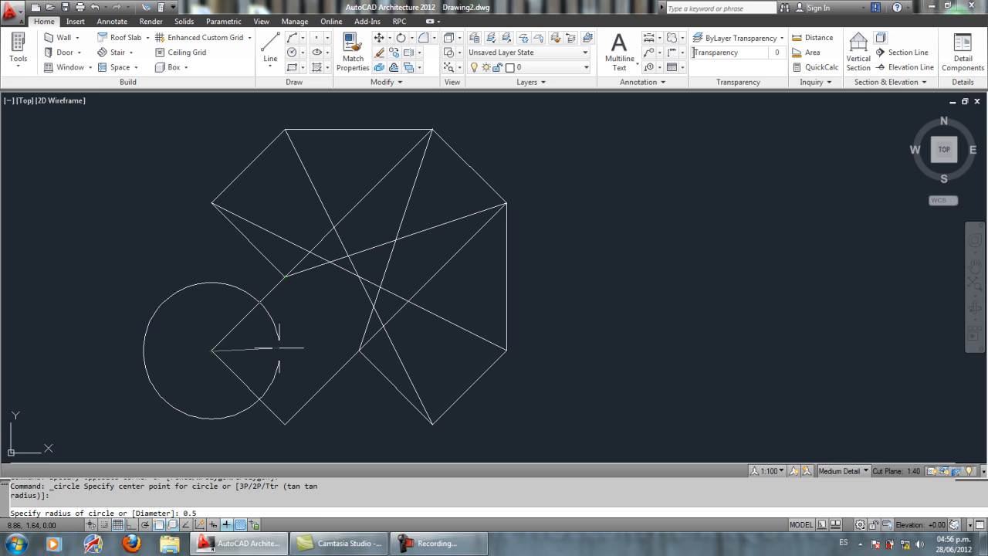
{"action": "key", "text": "Return"}
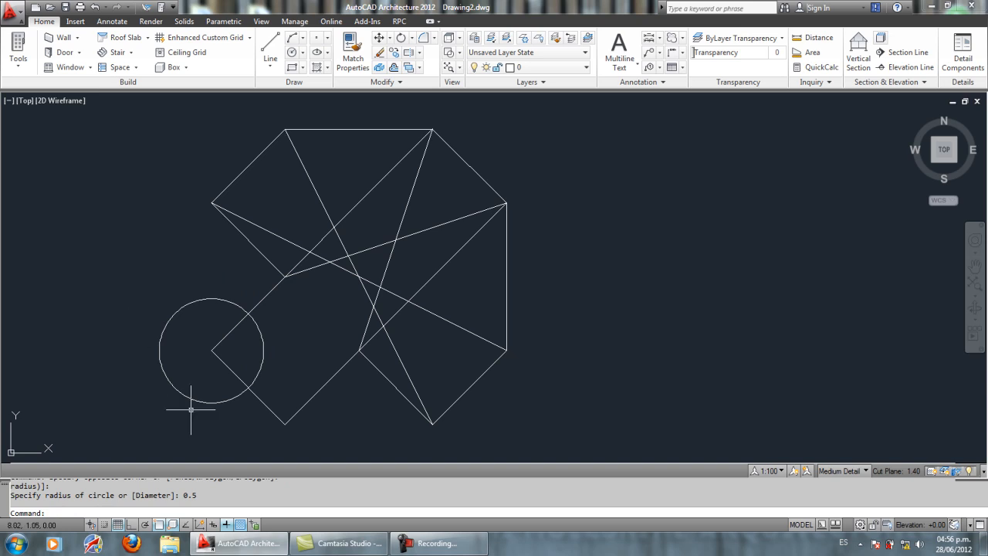
Step: Draw a second circle centred on the arm's bottom corner, with its radius reaching the first circle's crossing with the arm's short edge
{"action": "middle_click_drag", "start_coordinate": [233, 367], "coordinate": [254, 350]}
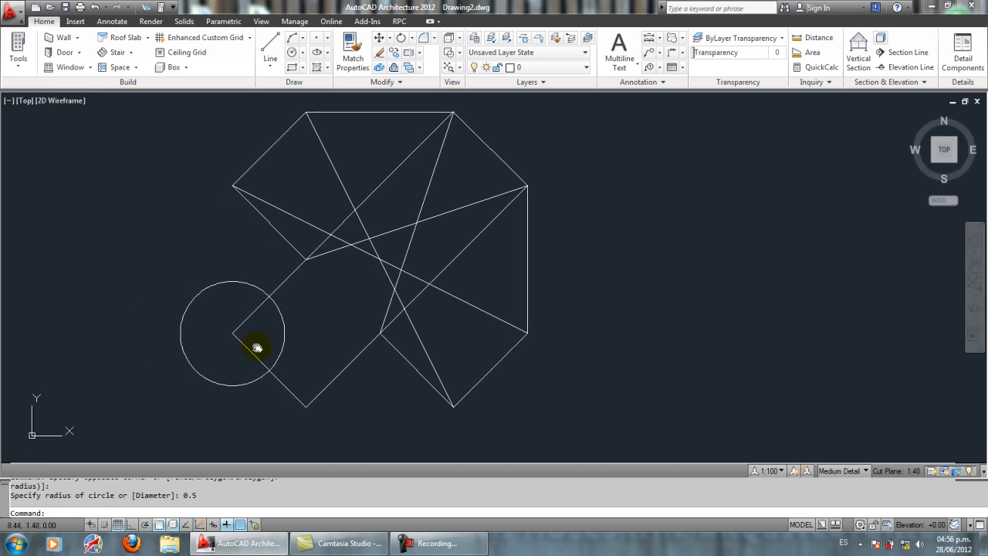
{"action": "left_click", "coordinate": [292, 53]}
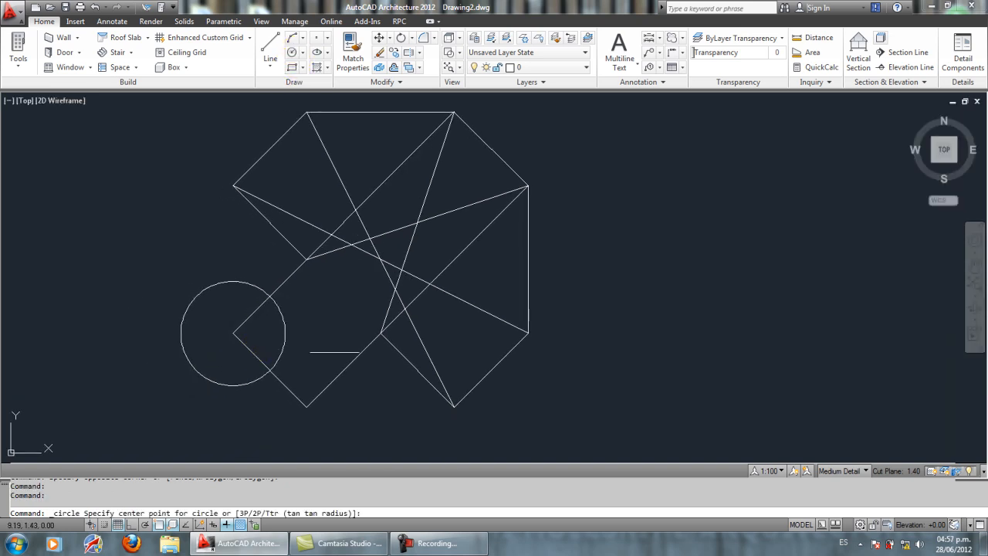
{"action": "left_click", "coordinate": [307, 407]}
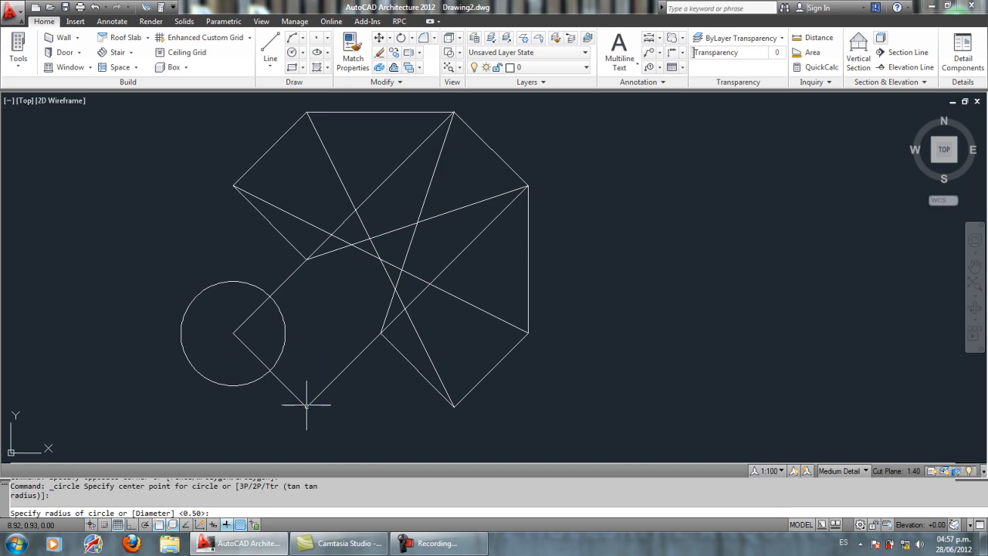
{"action": "left_click", "coordinate": [269, 371]}
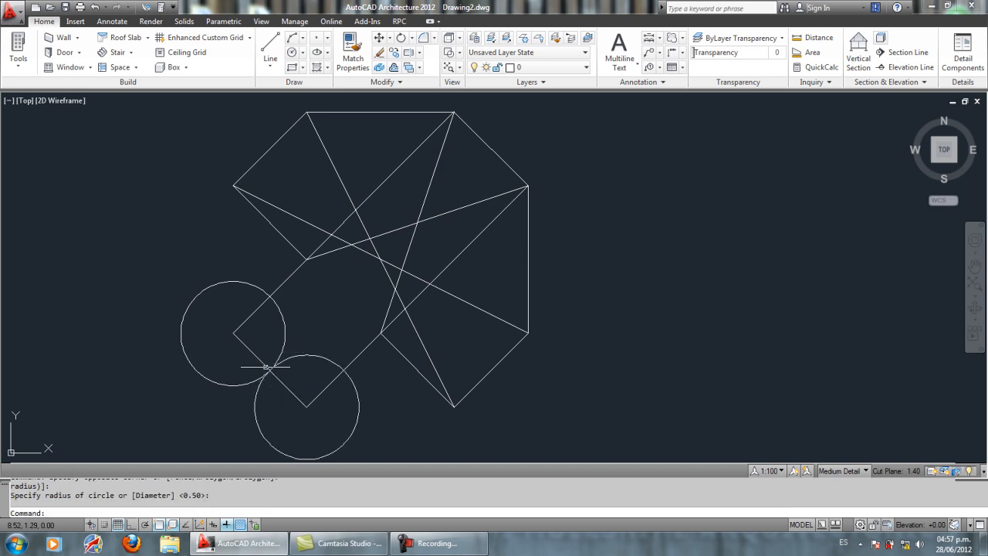
Step: Try a Tan, Tan, Radius circle on two crossing diagonals, picking the radius between the arm's long sides, and erase it
{"action": "middle_click_drag", "start_coordinate": [329, 331], "coordinate": [319, 341]}
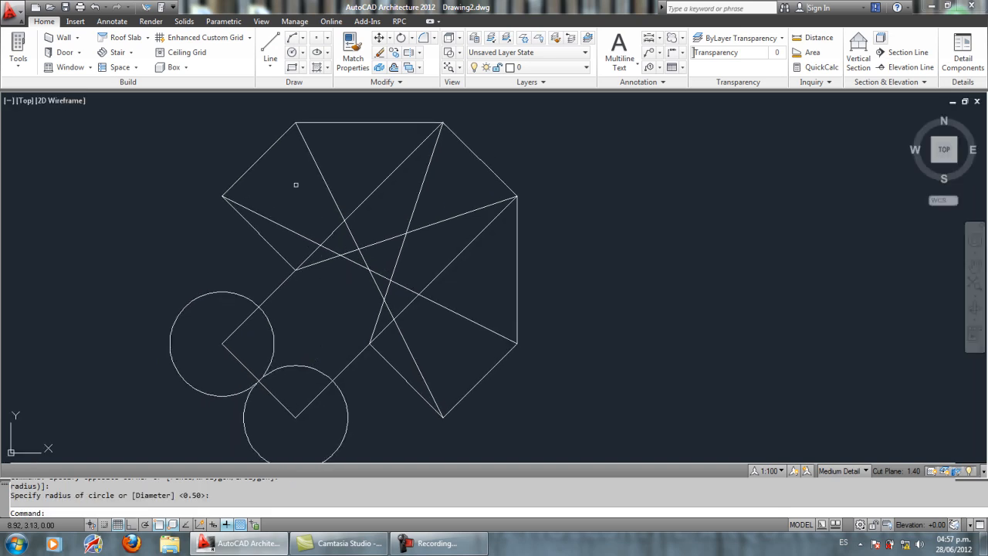
{"action": "left_click", "coordinate": [302, 52]}
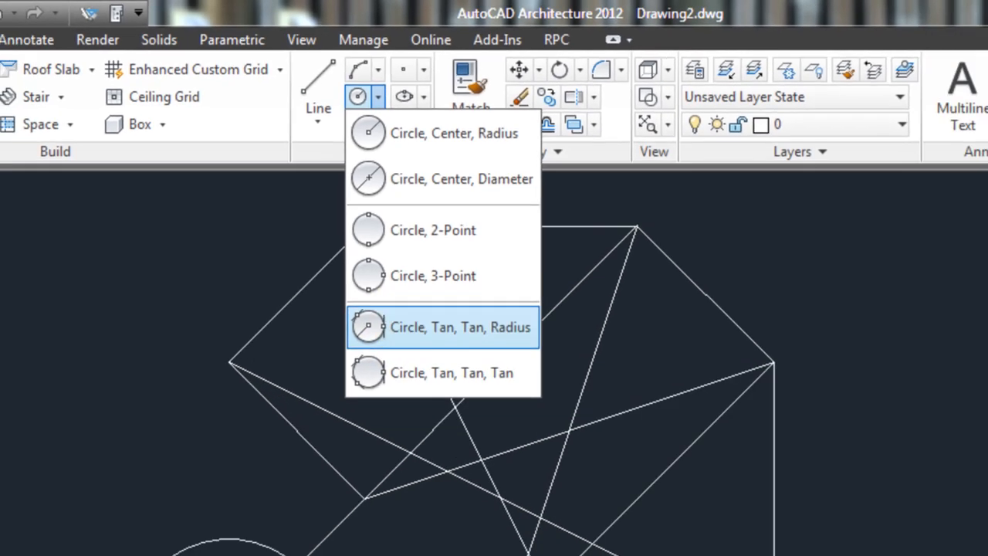
{"action": "left_click", "coordinate": [430, 382]}
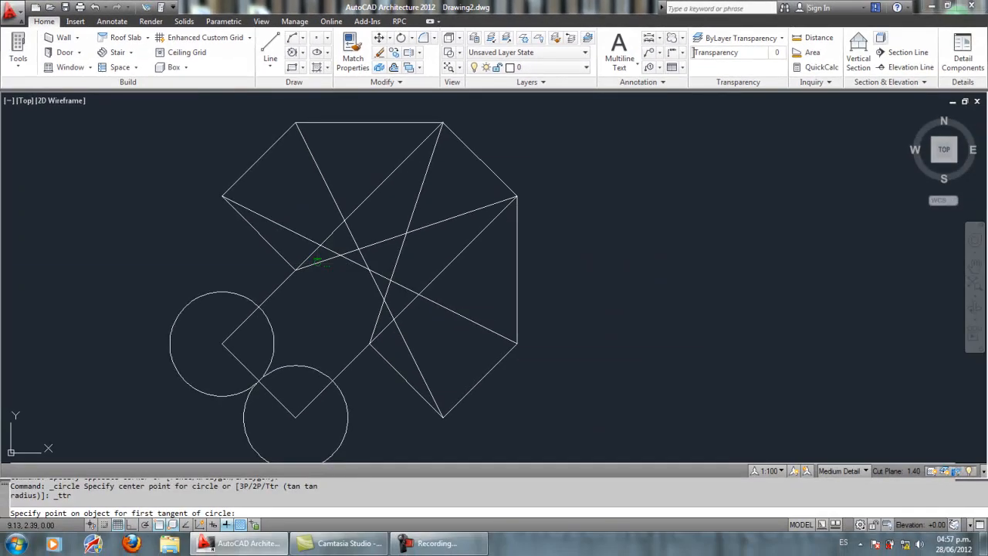
{"action": "left_click", "coordinate": [316, 261]}
{"action": "left_click", "coordinate": [374, 282]}
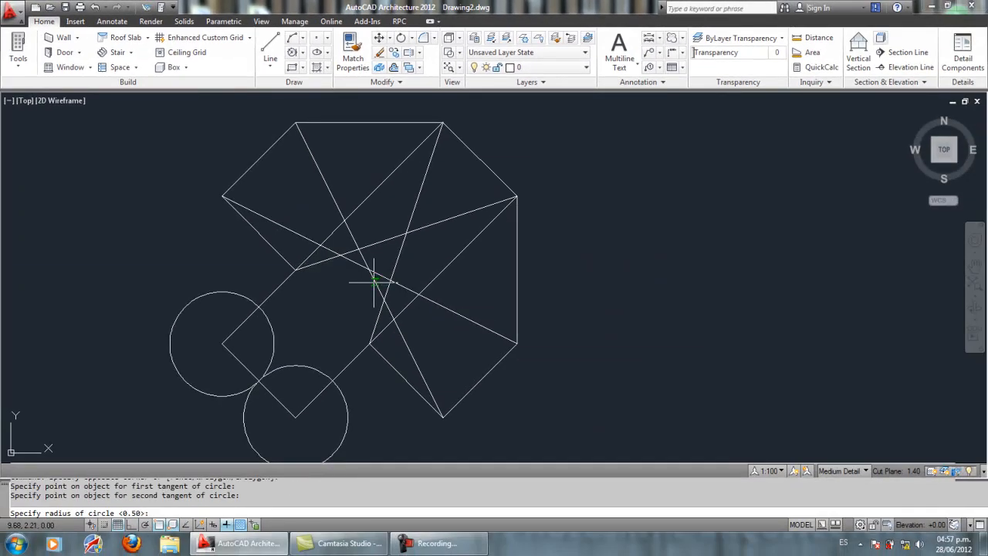
{"action": "left_click", "coordinate": [345, 365]}
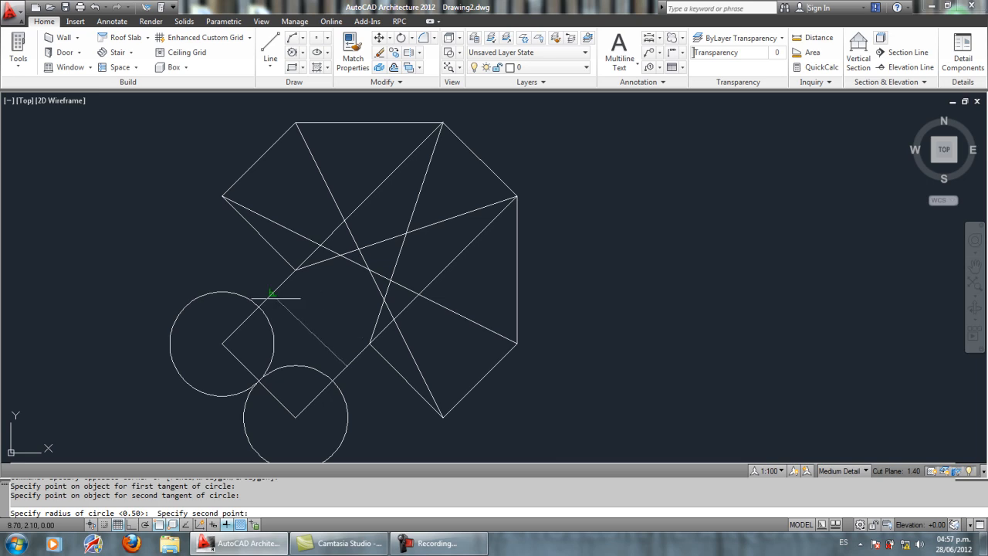
{"action": "left_click", "coordinate": [277, 292]}
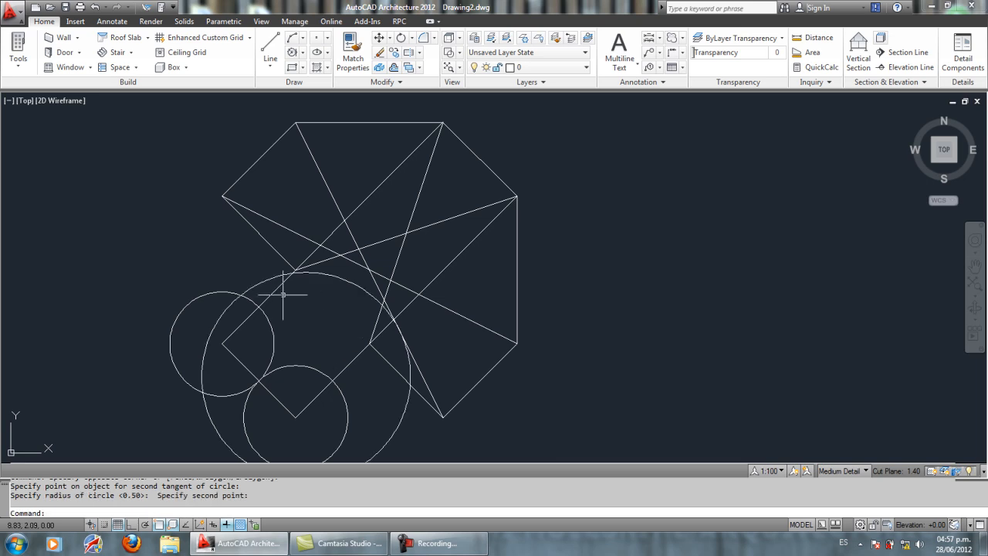
{"action": "left_click", "coordinate": [332, 276]}
{"action": "key", "text": "Delete"}
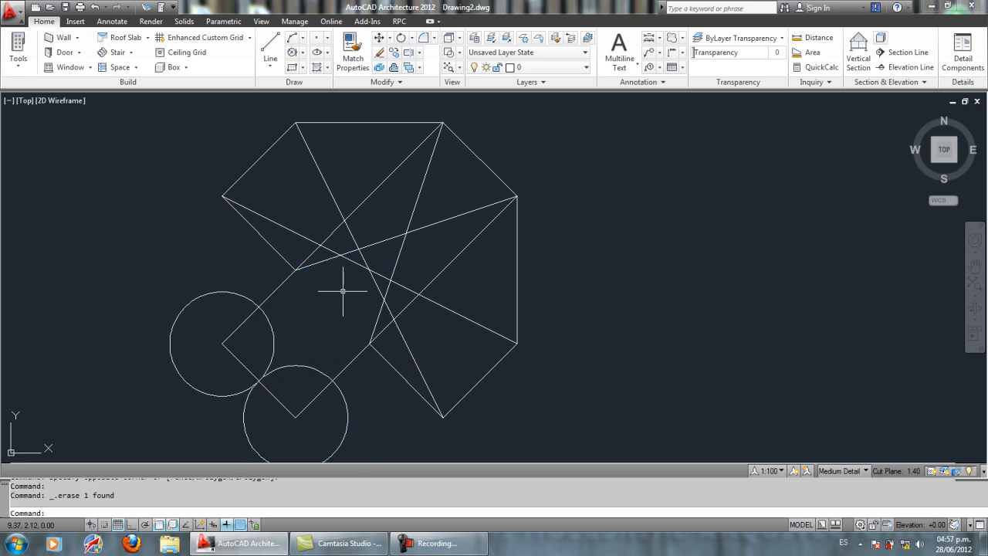
{"action": "left_click", "coordinate": [302, 52]}
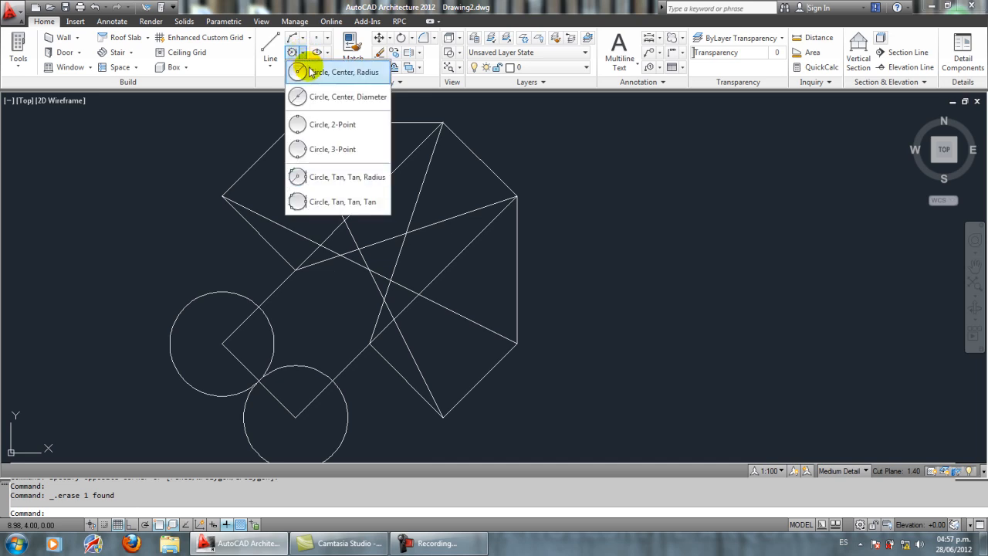
{"action": "left_click", "coordinate": [307, 70]}
{"action": "middle_click_drag", "start_coordinate": [295, 417], "coordinate": [332, 379]}
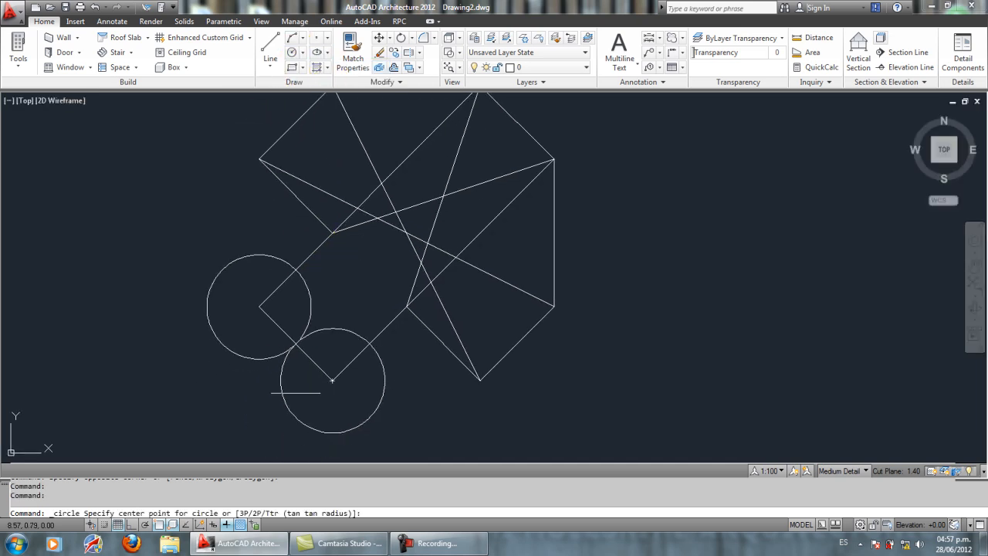
Step: Draw a small, nearly square rectangle by two opposite corners in the empty space to the right of the line figure
{"action": "left_click", "coordinate": [293, 68]}
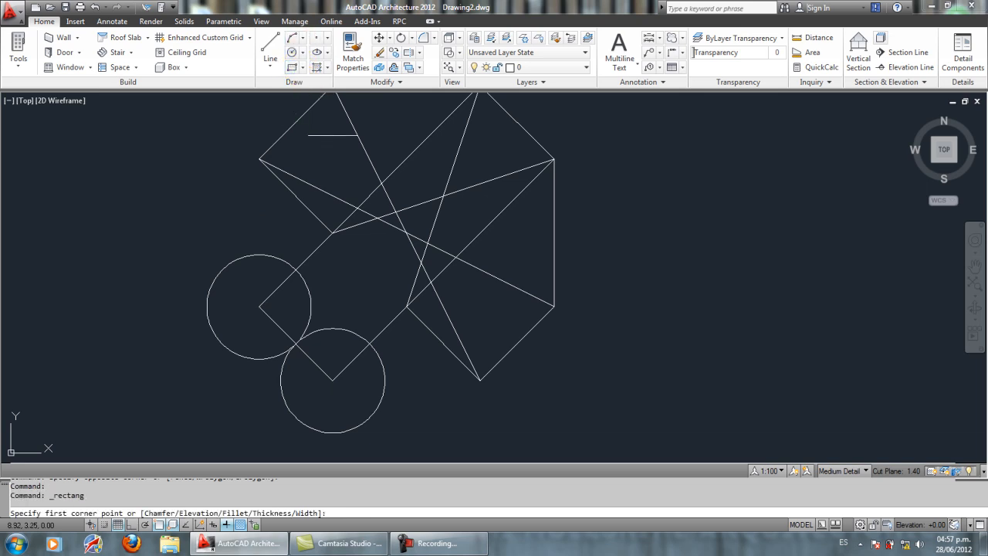
{"action": "middle_click_drag", "start_coordinate": [440, 174], "coordinate": [363, 203]}
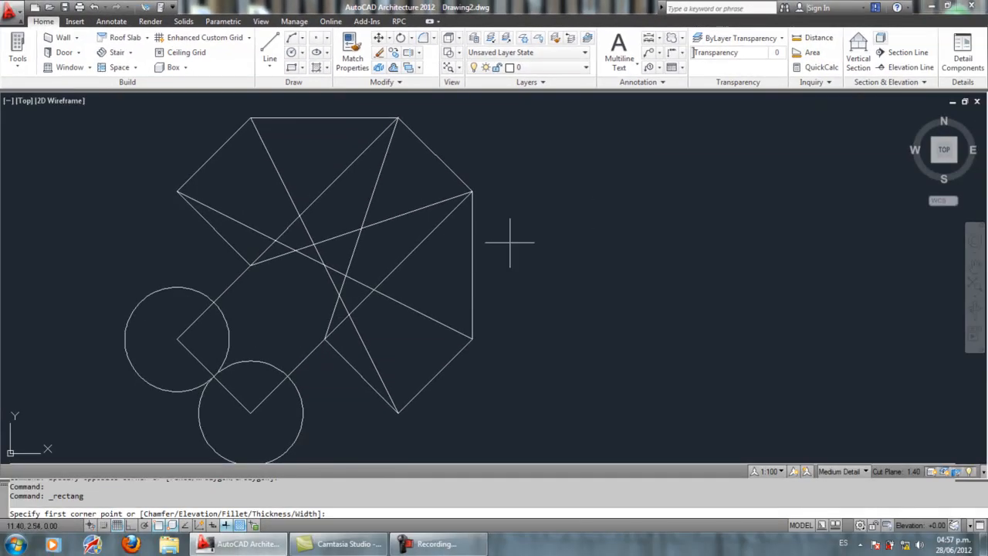
{"action": "left_click", "coordinate": [538, 231]}
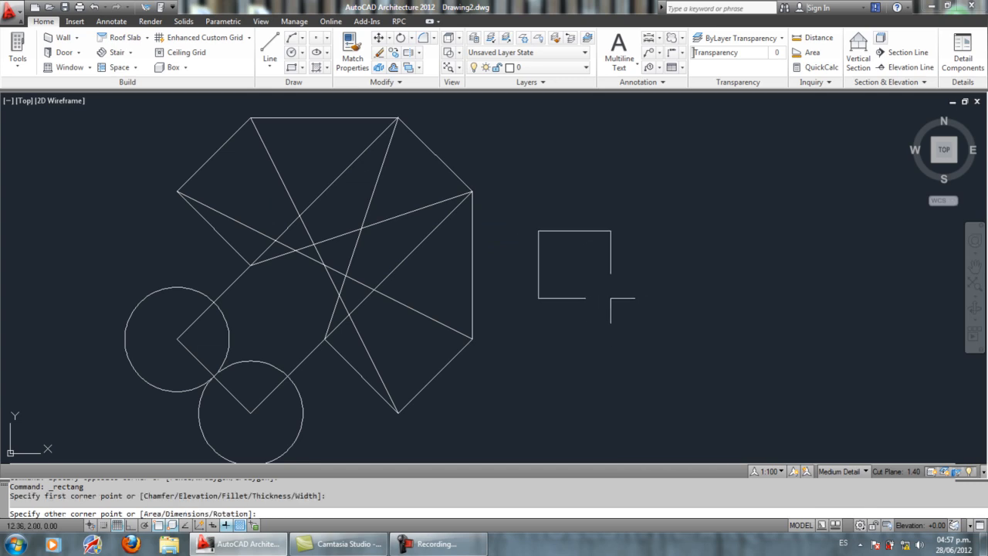
{"action": "left_click", "coordinate": [610, 298]}
Step: Draw a rectangle to the right of the small squares using the Dimensions option, with length 0.9 and width 2, extending downward
{"action": "mouse_move", "coordinate": [672, 253]}
{"action": "middle_mouse_down"}
{"action": "mouse_move", "coordinate": [490, 196]}
{"action": "mouse_move", "coordinate": [393, 209]}
{"action": "middle_mouse_up"}
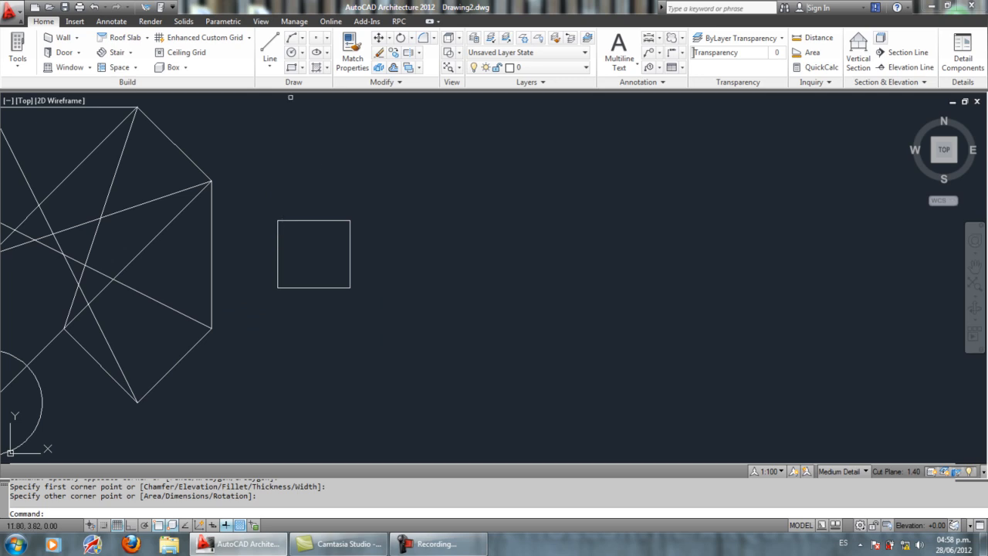
{"action": "left_click", "coordinate": [291, 68]}
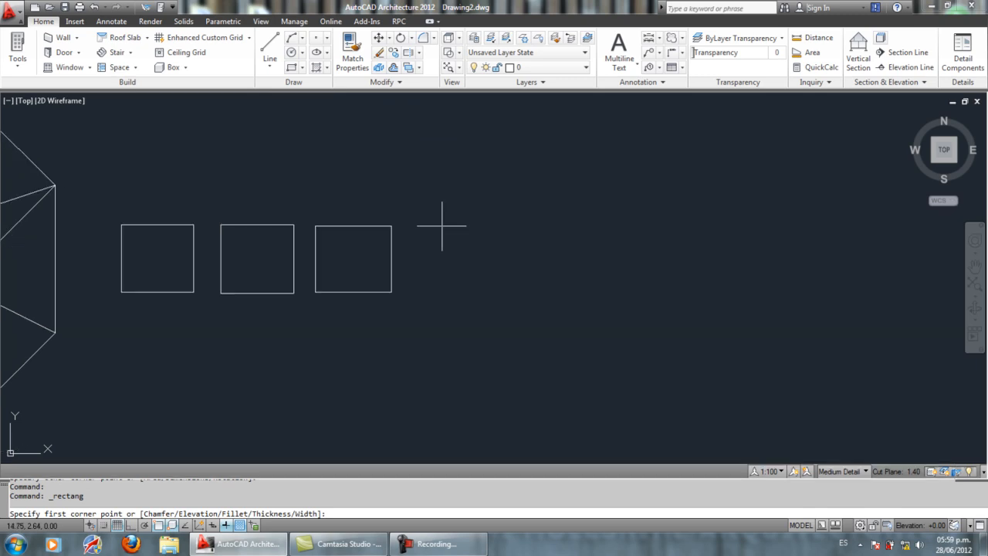
{"action": "left_click", "coordinate": [441, 226]}
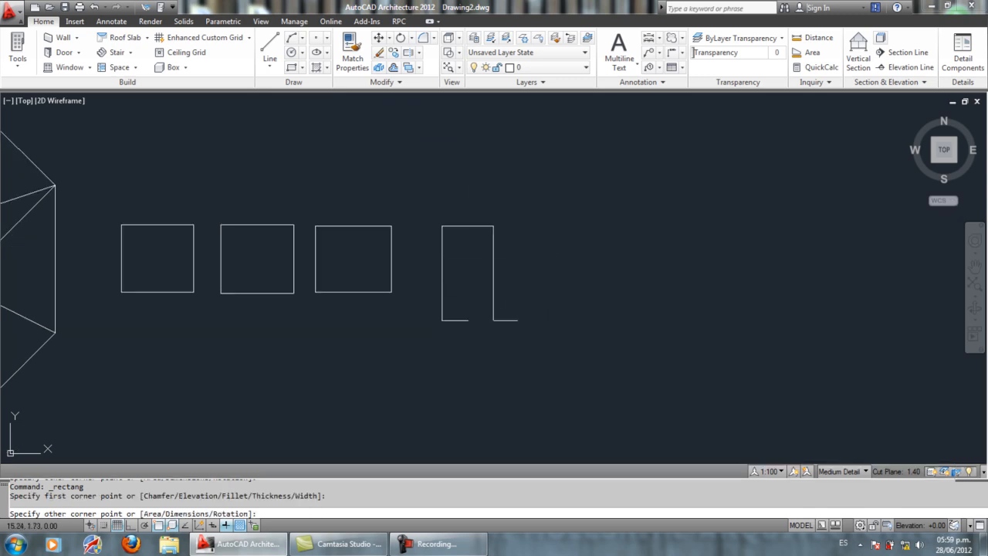
{"action": "right_click", "coordinate": [530, 288]}
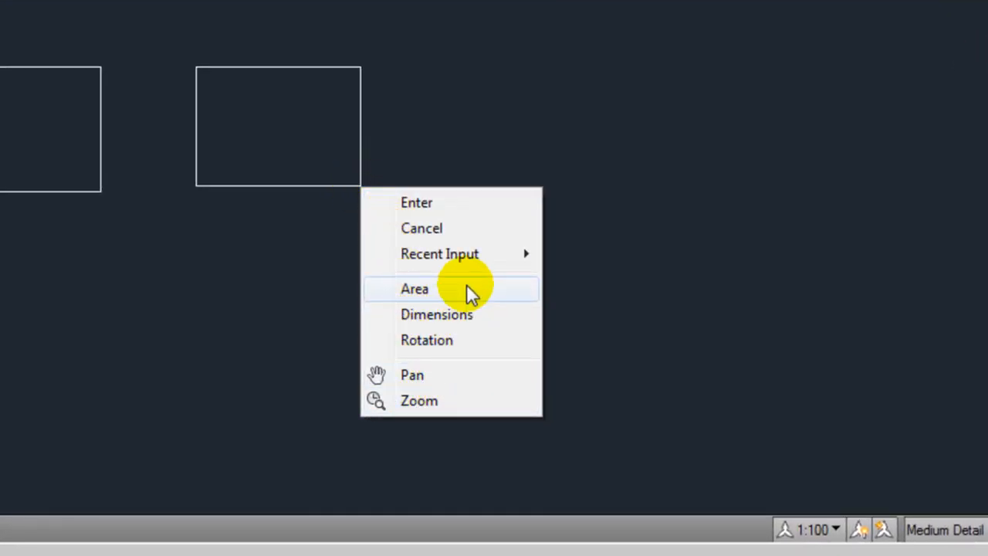
{"action": "left_click", "coordinate": [430, 318]}
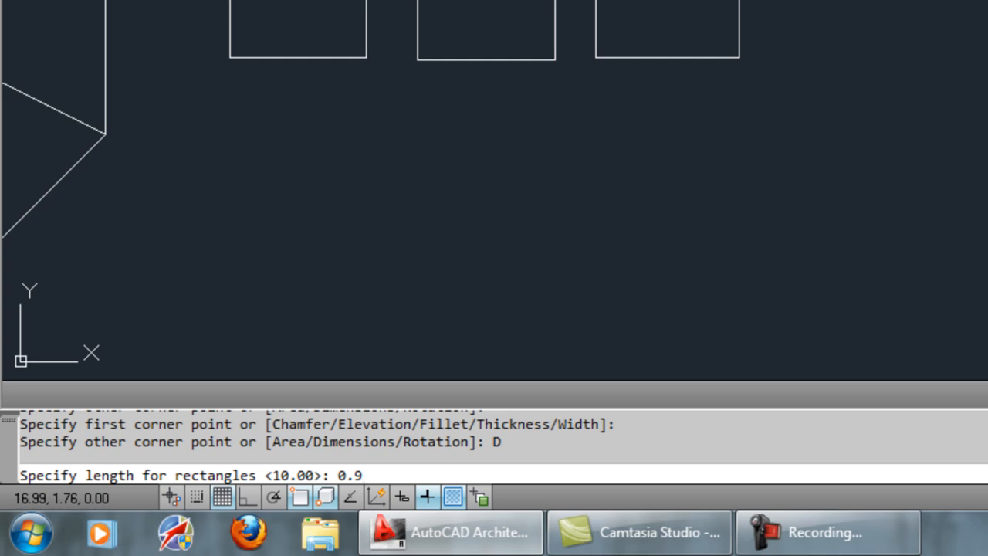
{"action": "key", "text": "Return"}
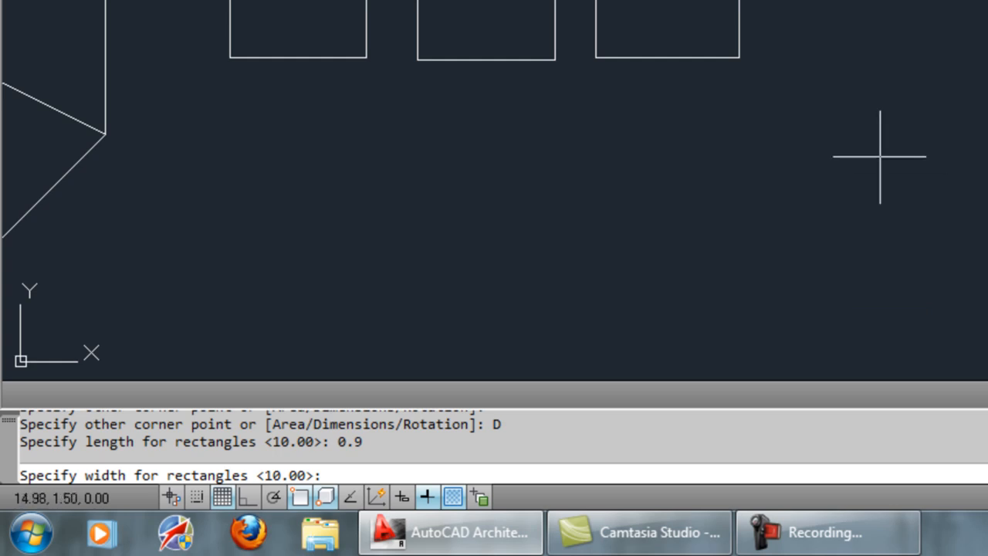
{"action": "key", "text": "Return"}
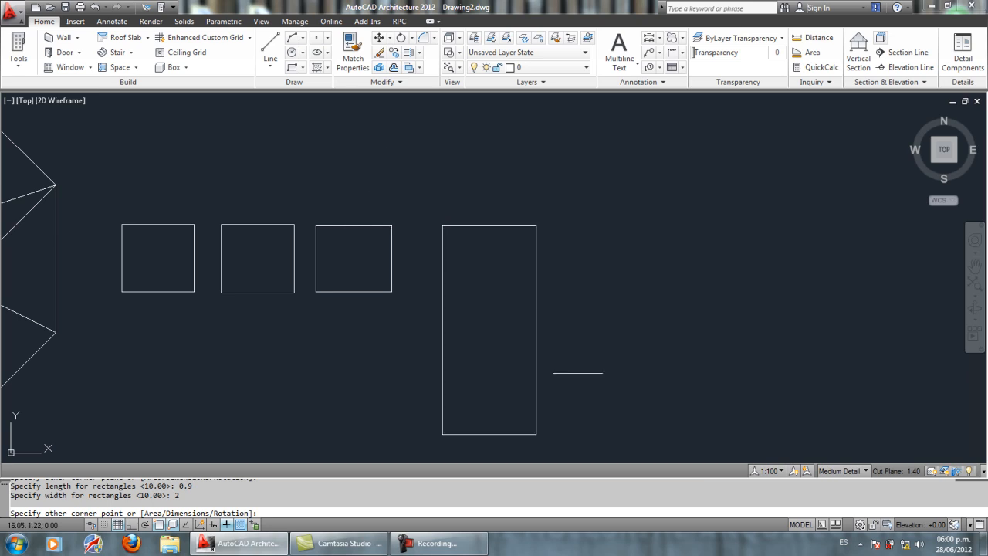
{"action": "left_click", "coordinate": [571, 357]}
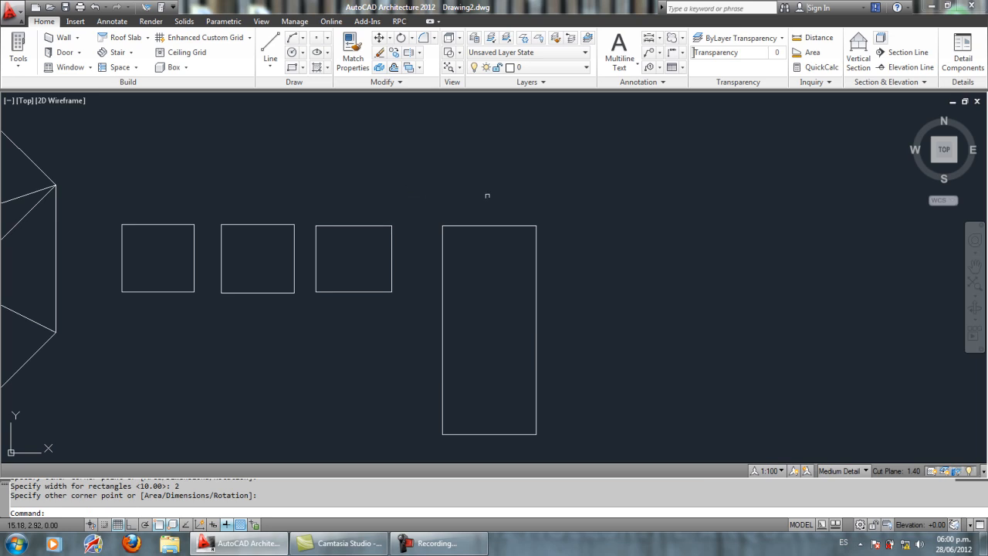
Step: Draw a horizontal line in the empty space below the three small squares
{"action": "mouse_move", "coordinate": [519, 267]}
{"action": "middle_mouse_down"}
{"action": "mouse_move", "coordinate": [547, 249]}
{"action": "mouse_move", "coordinate": [540, 236]}
{"action": "mouse_move", "coordinate": [612, 186]}
{"action": "middle_mouse_up"}
{"action": "scroll", "coordinate": [431, 168], "scroll_direction": "down", "scroll_amount": 4}
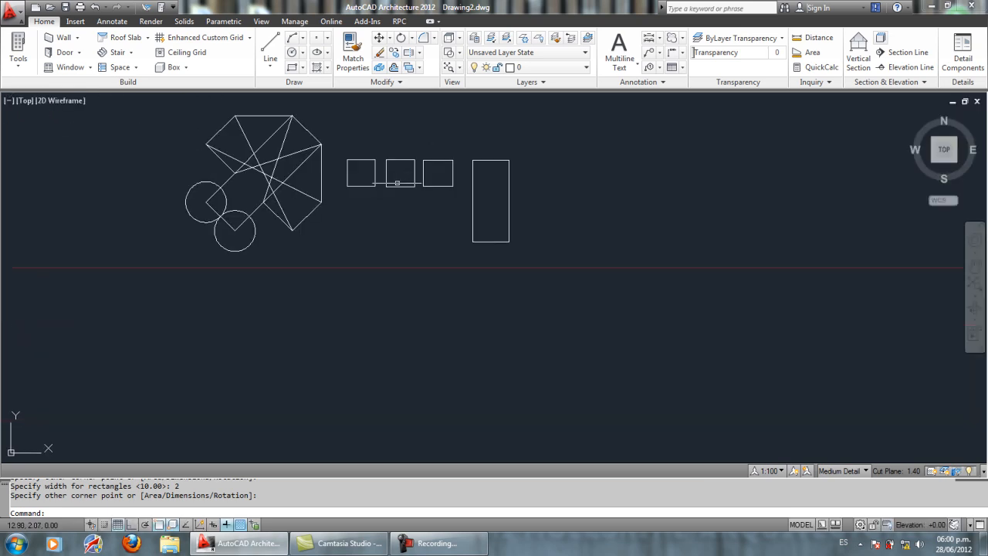
{"action": "mouse_move", "coordinate": [397, 183]}
{"action": "middle_mouse_down"}
{"action": "mouse_move", "coordinate": [438, 238]}
{"action": "mouse_move", "coordinate": [423, 215]}
{"action": "mouse_move", "coordinate": [485, 214]}
{"action": "middle_mouse_up"}
{"action": "scroll", "coordinate": [411, 232], "scroll_direction": "up", "scroll_amount": 3}
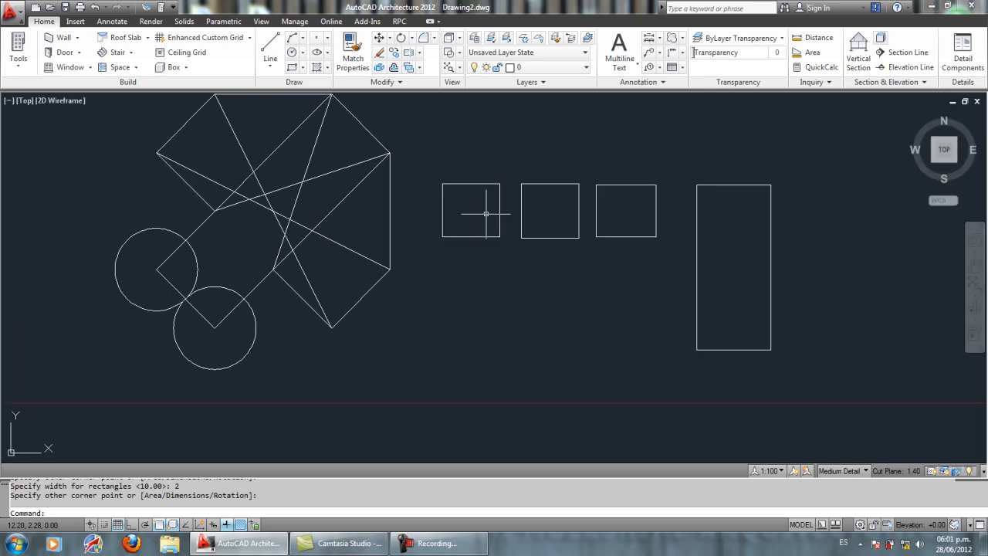
{"action": "mouse_move", "coordinate": [458, 148]}
{"action": "middle_mouse_down"}
{"action": "mouse_move", "coordinate": [441, 160]}
{"action": "mouse_move", "coordinate": [447, 196]}
{"action": "middle_mouse_up"}
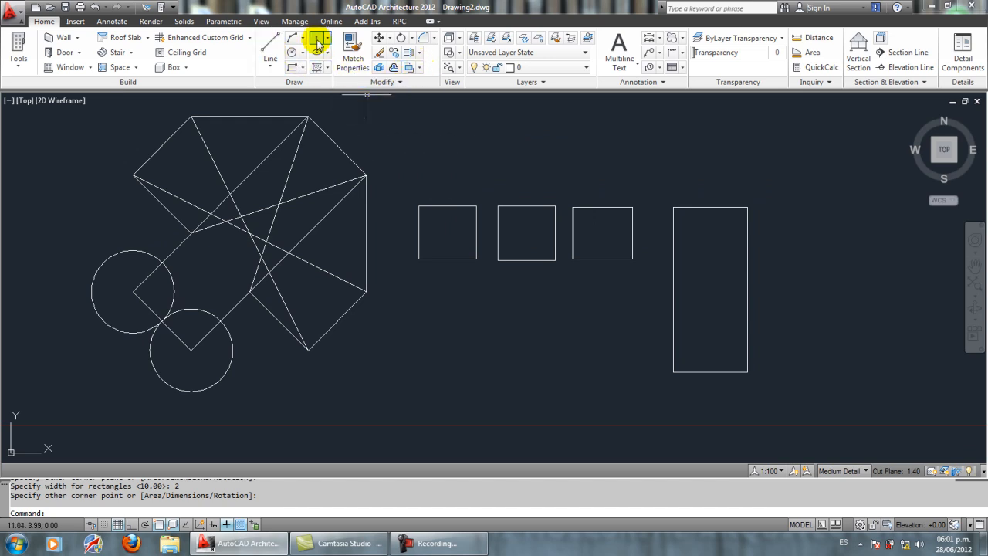
{"action": "left_click", "coordinate": [269, 46]}
{"action": "left_click", "coordinate": [408, 348]}
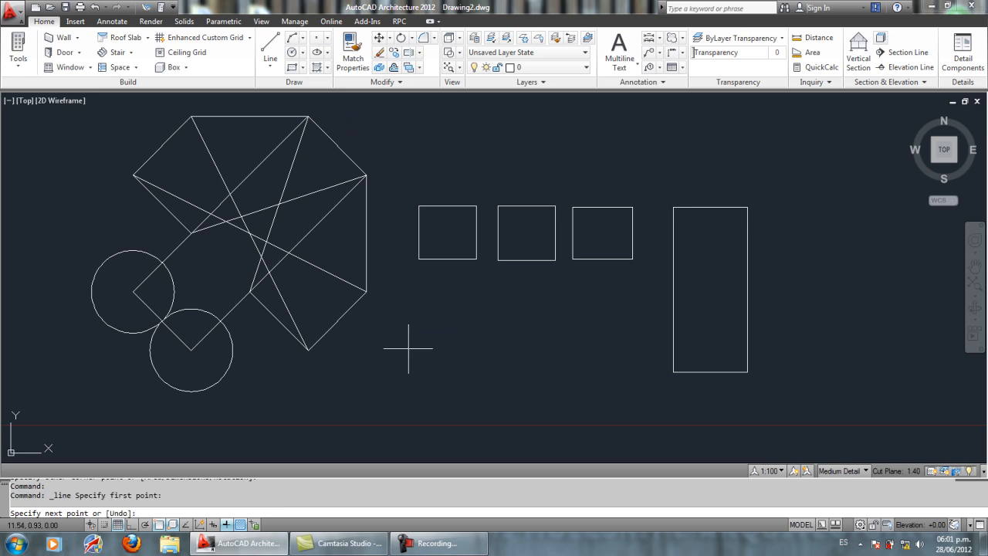
{"action": "left_click", "coordinate": [520, 348]}
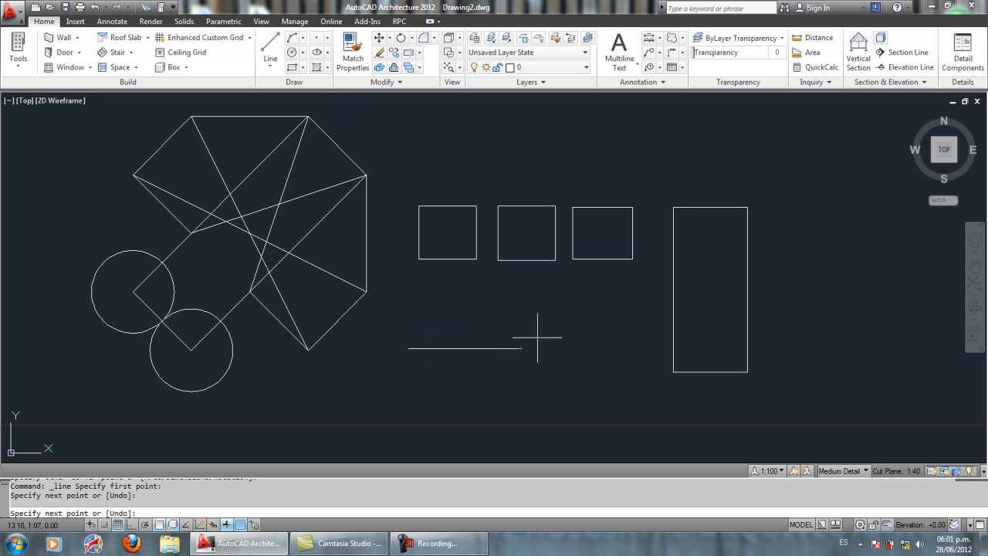
{"action": "key", "text": "Return"}
Step: Draw a steep slanted line beside the horizontal line's right end and a nearly horizontal line below it
{"action": "key", "text": "Return"}
{"action": "left_click", "coordinate": [545, 325]}
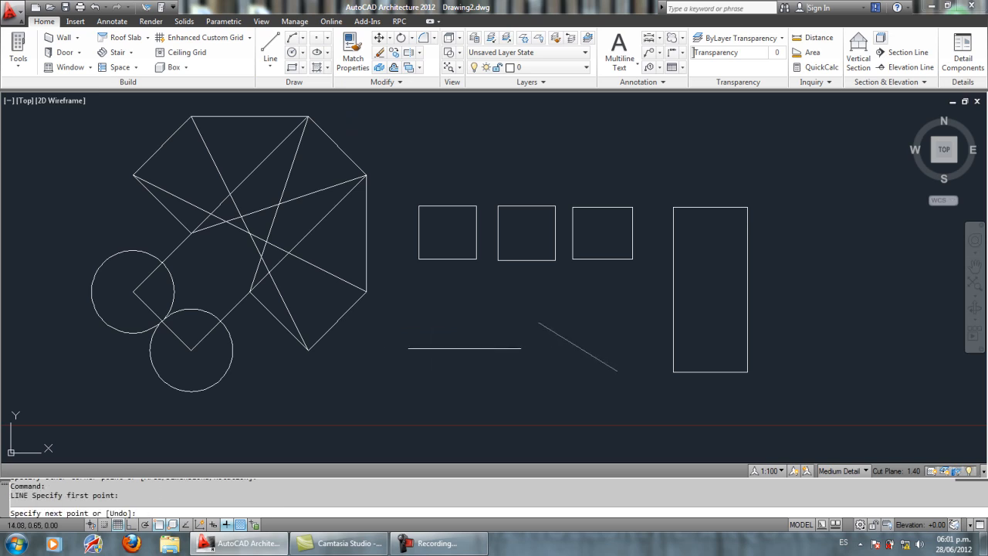
{"action": "left_click", "coordinate": [559, 407]}
{"action": "key", "text": "Return"}
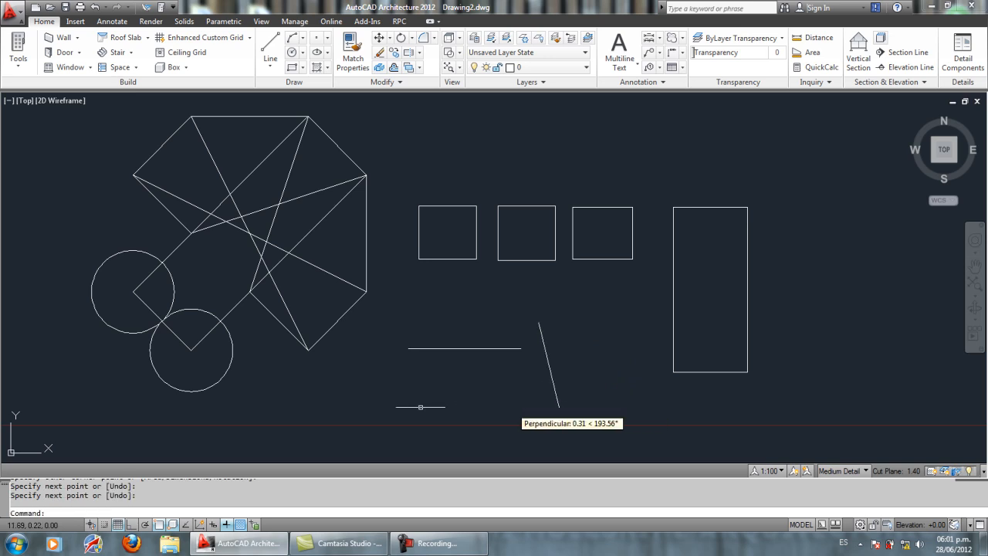
{"action": "key", "text": "Return"}
{"action": "left_click", "coordinate": [388, 404]}
{"action": "left_click", "coordinate": [525, 407]}
Step: Draw a short, steep slanted line beside the left ends of the two roughly horizontal lines
{"action": "key", "text": "Return"}
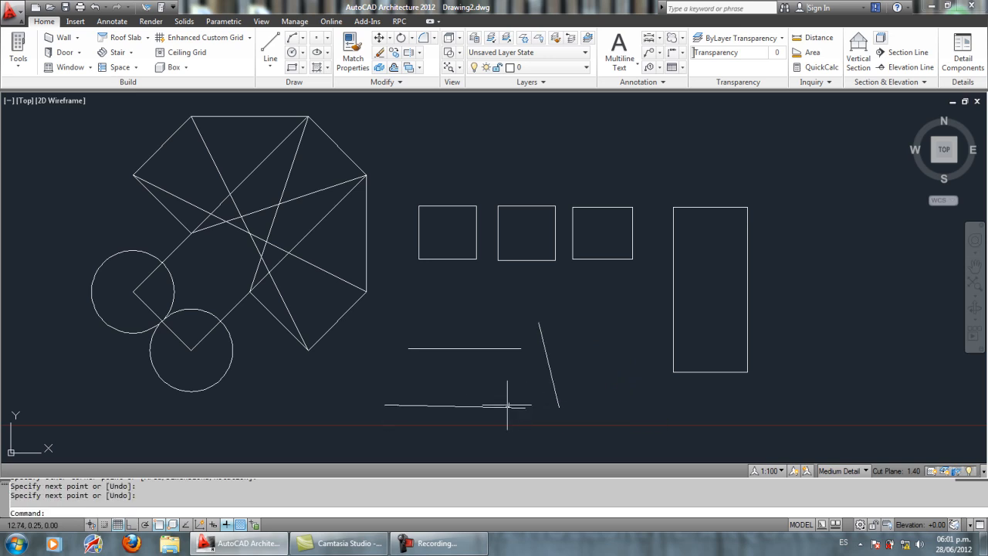
{"action": "key", "text": "Return"}
{"action": "left_click", "coordinate": [394, 333]}
{"action": "left_click", "coordinate": [381, 393]}
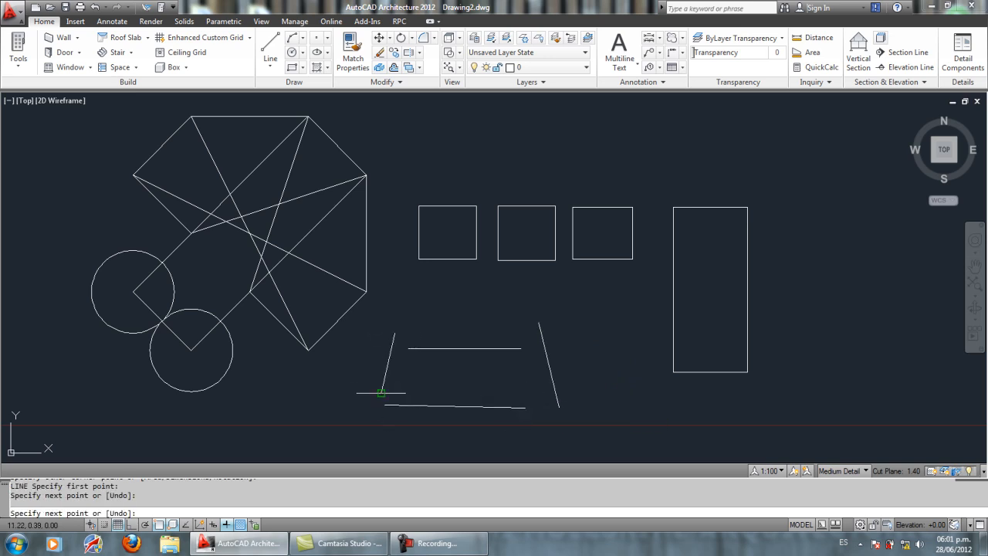
{"action": "key", "text": "Return"}
Step: Fillet the upper horizontal line with the left slanted line at radius 0, keeping the slanted line's lower part
{"action": "middle_click_drag", "start_coordinate": [477, 407], "coordinate": [481, 369]}
{"action": "scroll", "coordinate": [480, 355], "scroll_direction": "up", "scroll_amount": 4}
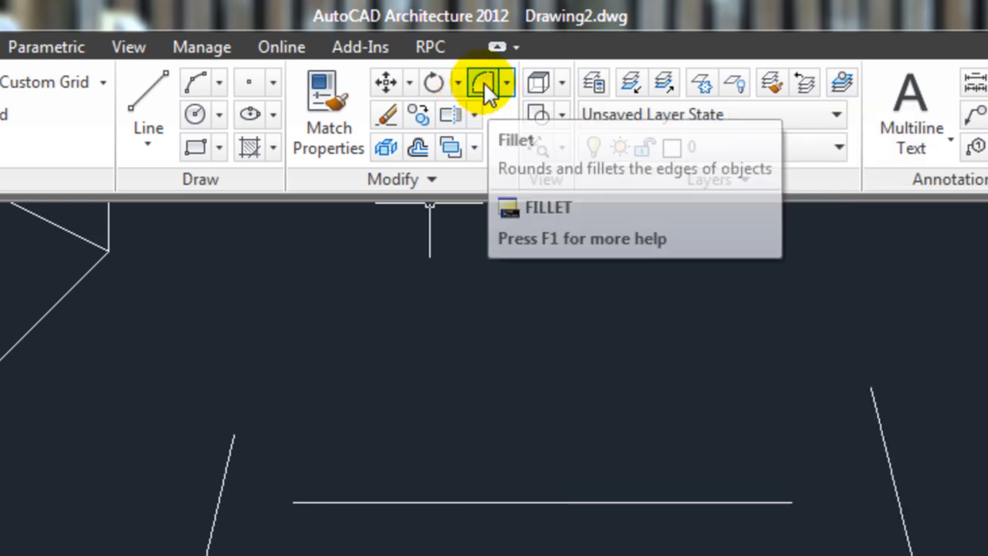
{"action": "left_click", "coordinate": [483, 81]}
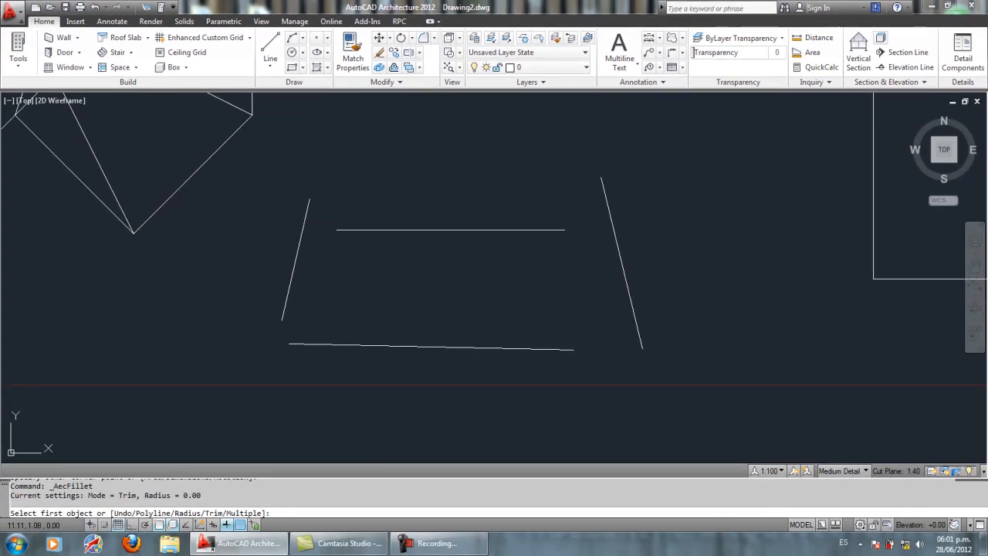
{"action": "left_click", "coordinate": [347, 231]}
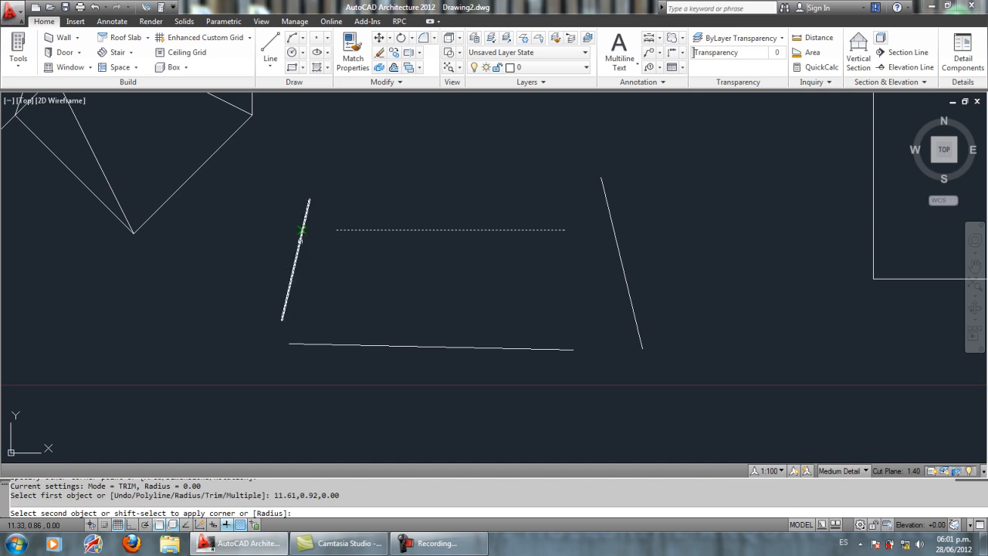
{"action": "left_click", "coordinate": [300, 231]}
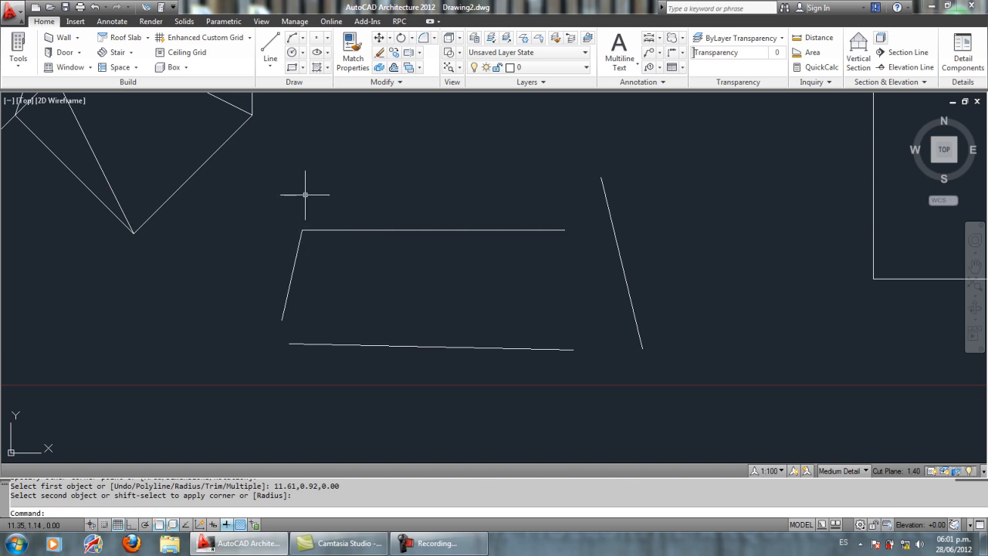
Step: Fillet the left slanted line with the lower line at radius 0 to close the lower-left corner
{"action": "left_click", "coordinate": [424, 37]}
{"action": "left_click", "coordinate": [289, 295]}
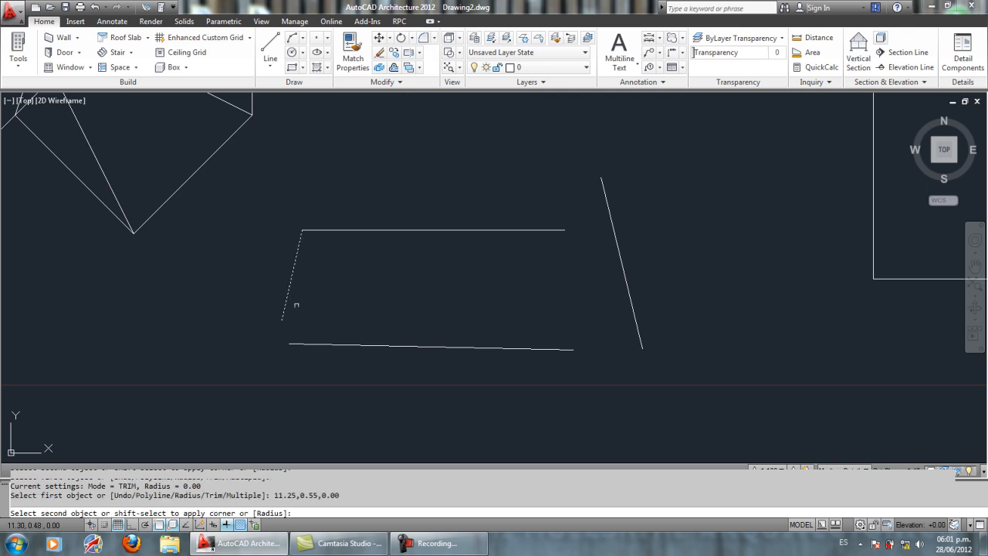
{"action": "left_click", "coordinate": [308, 344]}
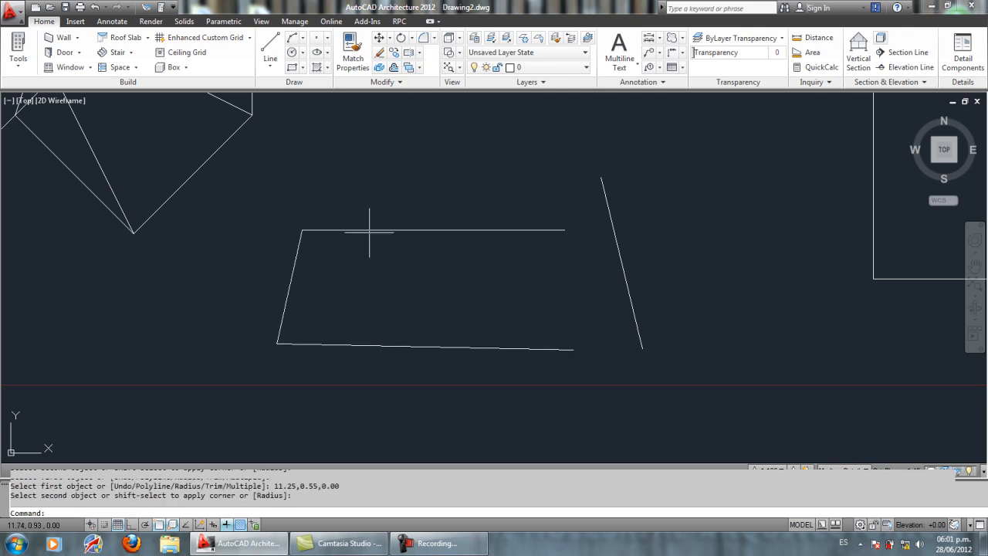
Step: Try a zero-radius fillet between the upper line and the upper part of the right slanted line, and undo it
{"action": "left_click", "coordinate": [424, 37]}
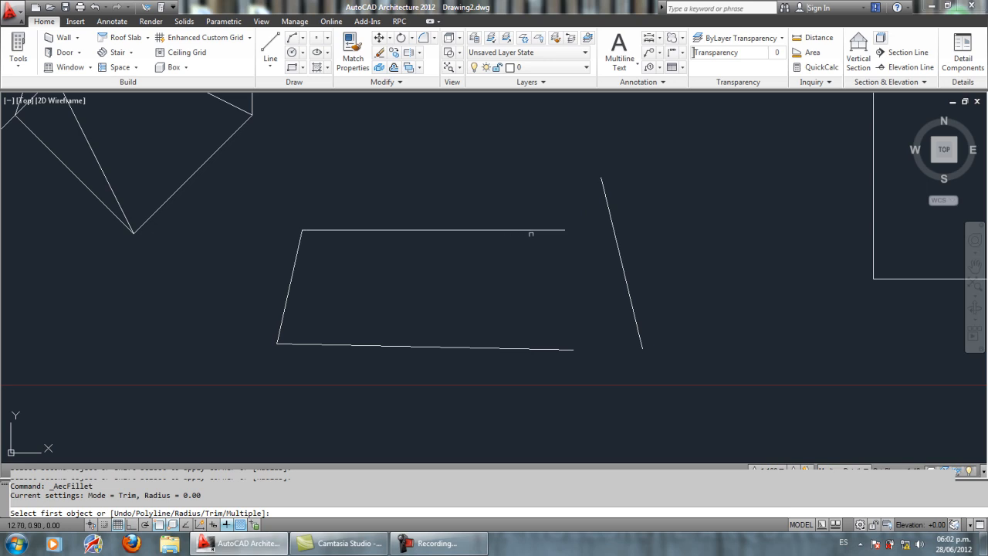
{"action": "left_click", "coordinate": [551, 230]}
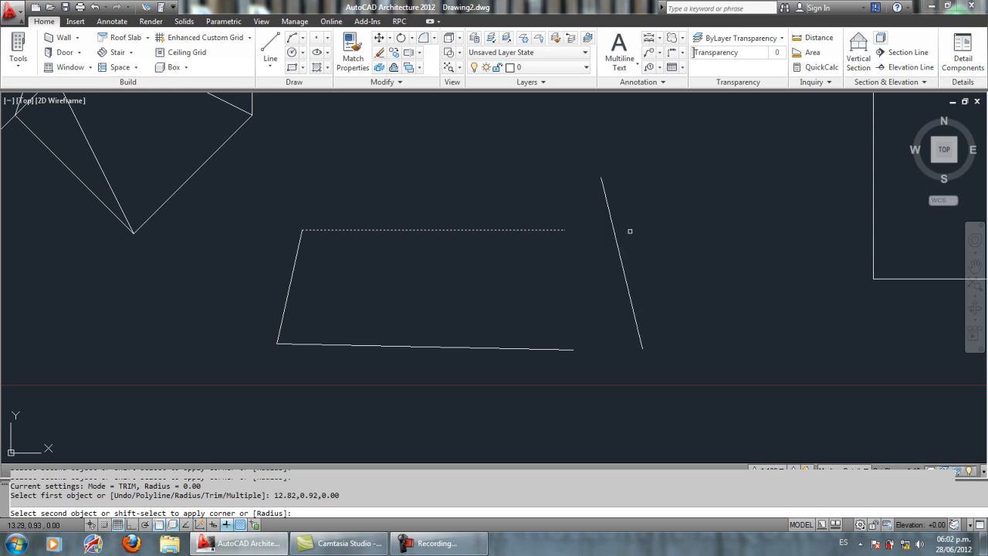
{"action": "left_click", "coordinate": [604, 197]}
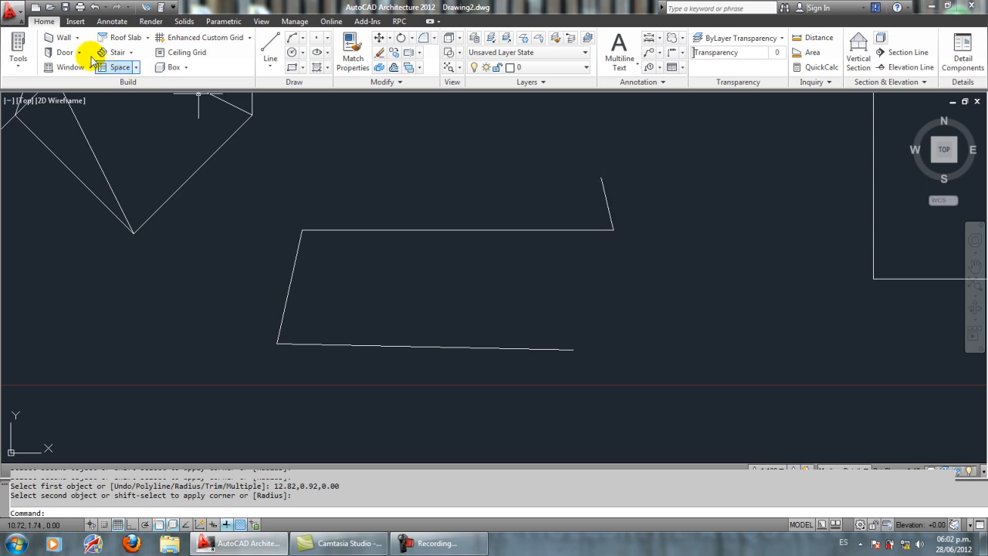
{"action": "left_click", "coordinate": [93, 7]}
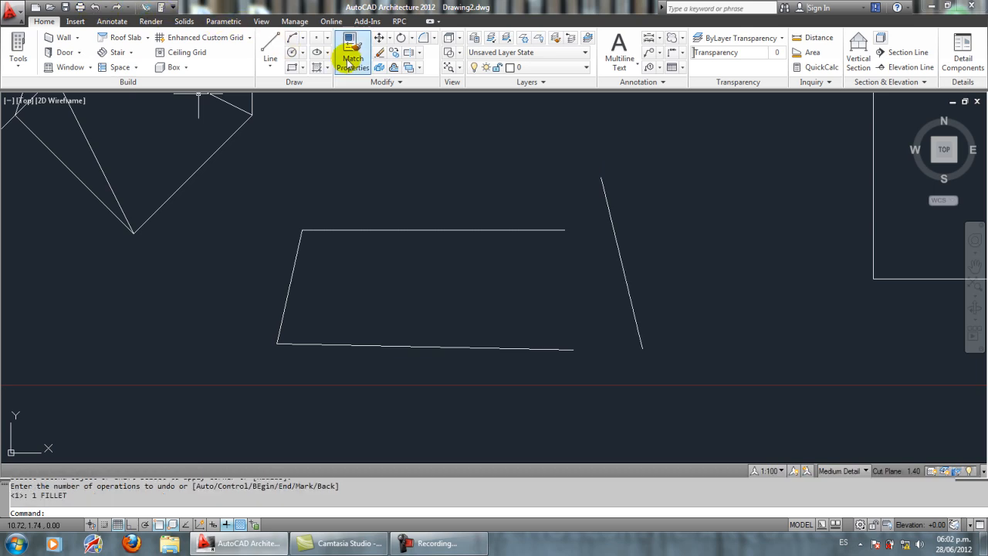
Step: Fillet the upper line with the right slanted line at radius 0, keeping the slanted line's lower part
{"action": "left_click", "coordinate": [423, 37]}
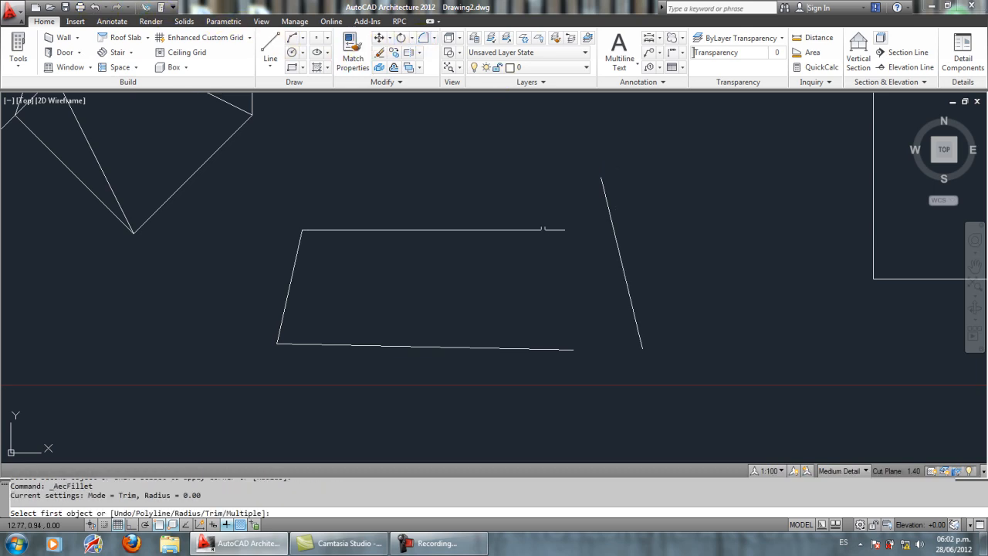
{"action": "left_click", "coordinate": [542, 229]}
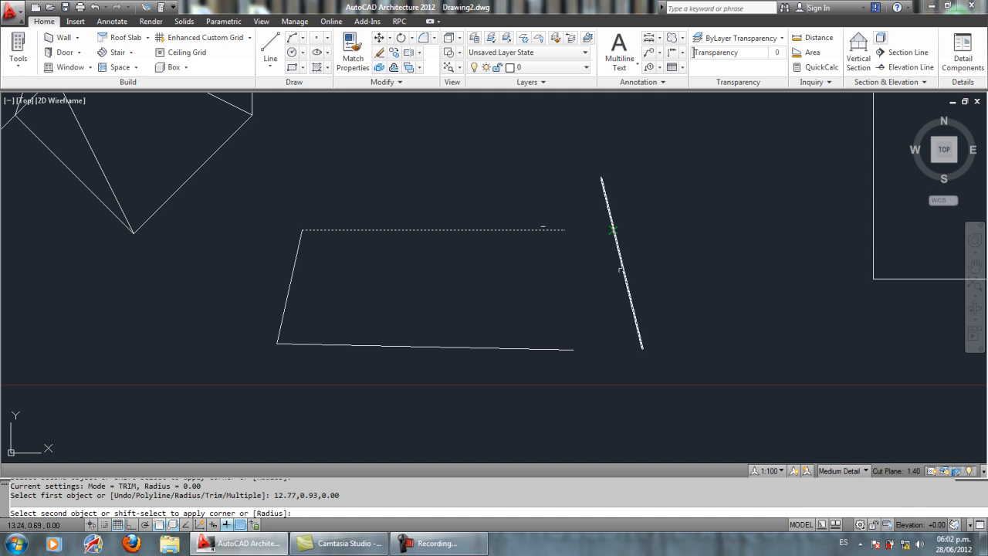
{"action": "left_click", "coordinate": [623, 274]}
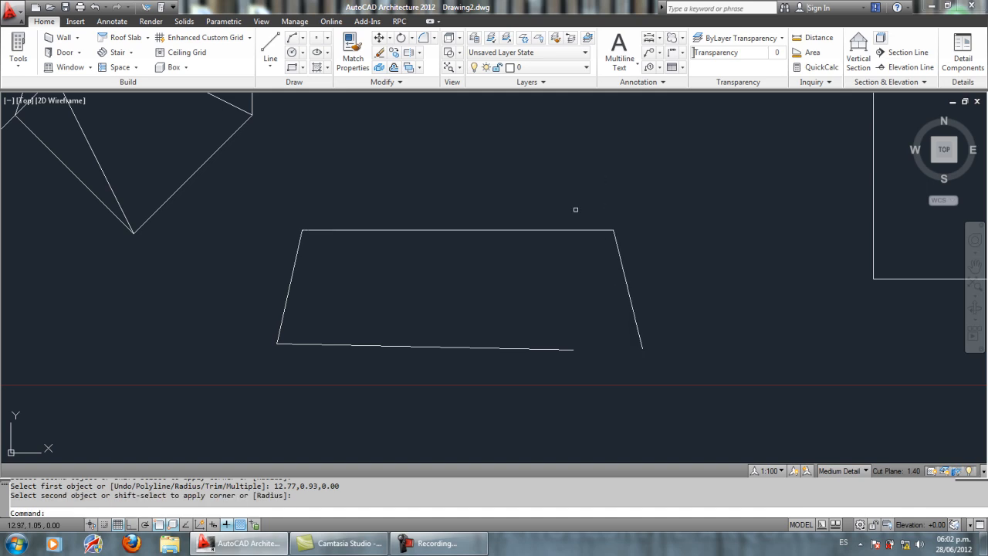
Step: Set the fillet radius to 0.2 and round the lower-right corner between the lower line and the right slanted line
{"action": "left_click", "coordinate": [409, 52]}
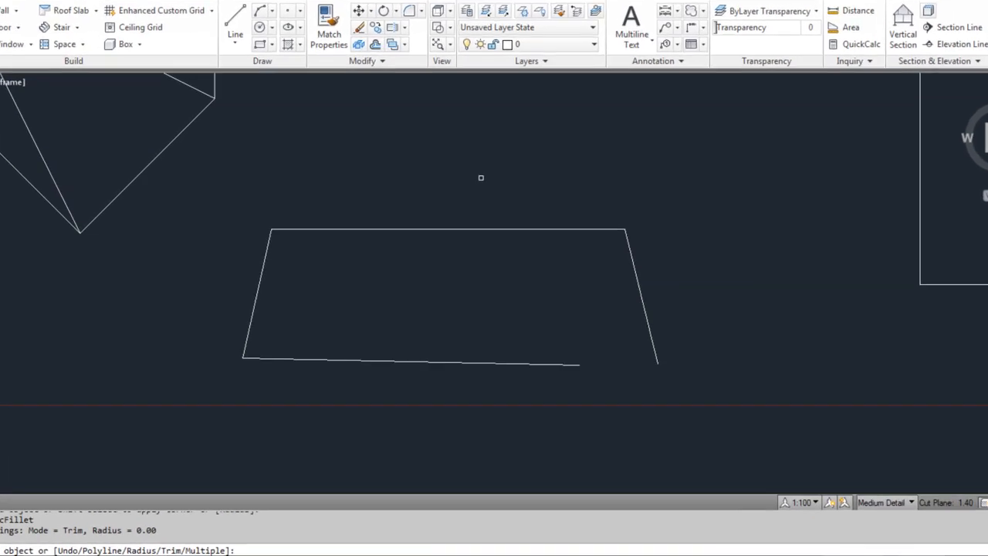
{"action": "right_click", "coordinate": [486, 184]}
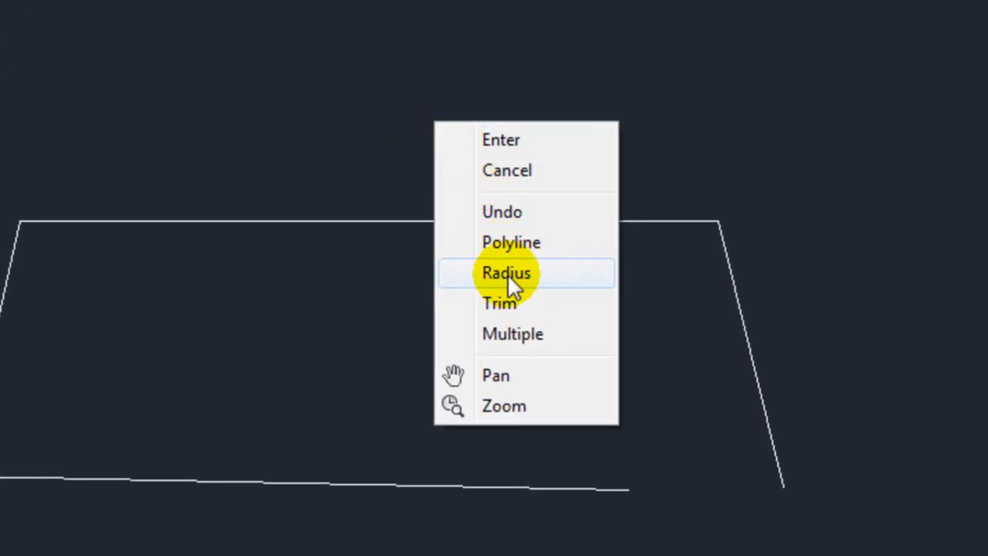
{"action": "left_click", "coordinate": [550, 273]}
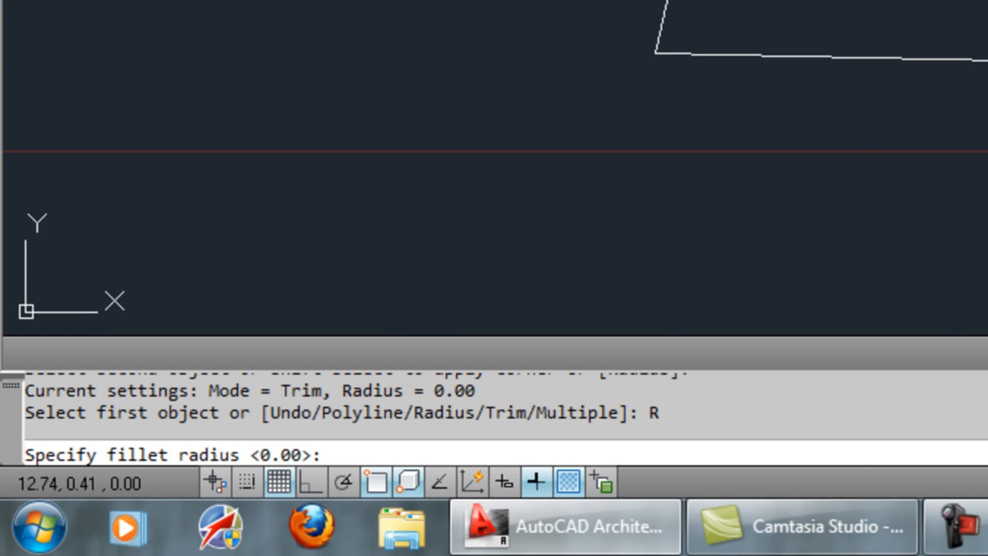
{"action": "type", "text": ".2"}
{"action": "key", "text": "Return"}
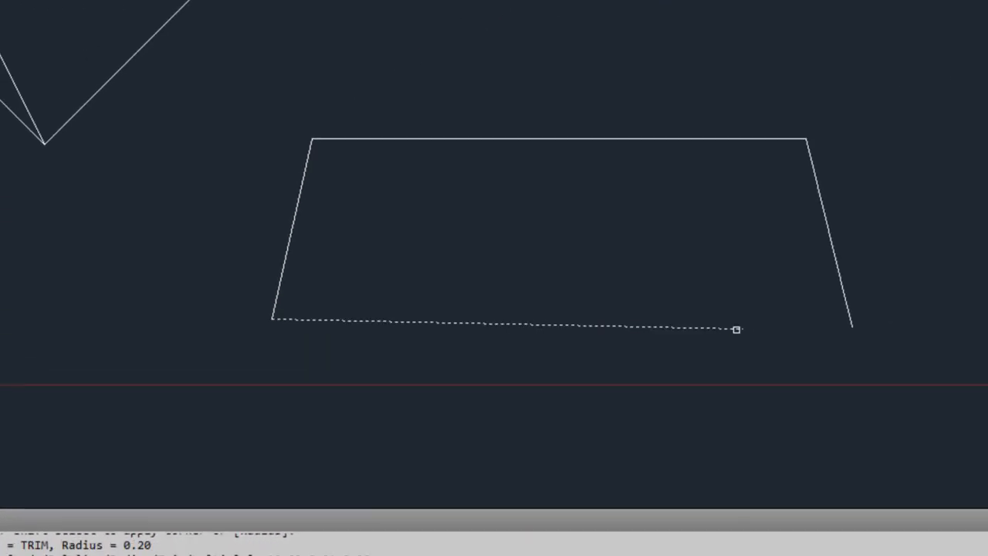
{"action": "left_click", "coordinate": [836, 269]}
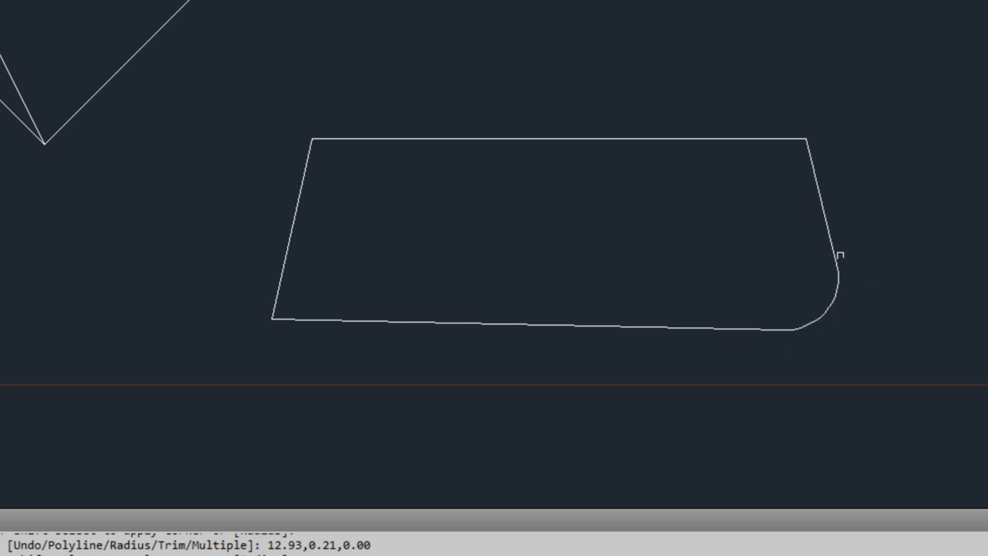
Step: Round the shape's upper-left corner with a fillet of radius 0.2
{"action": "left_click", "coordinate": [432, 17]}
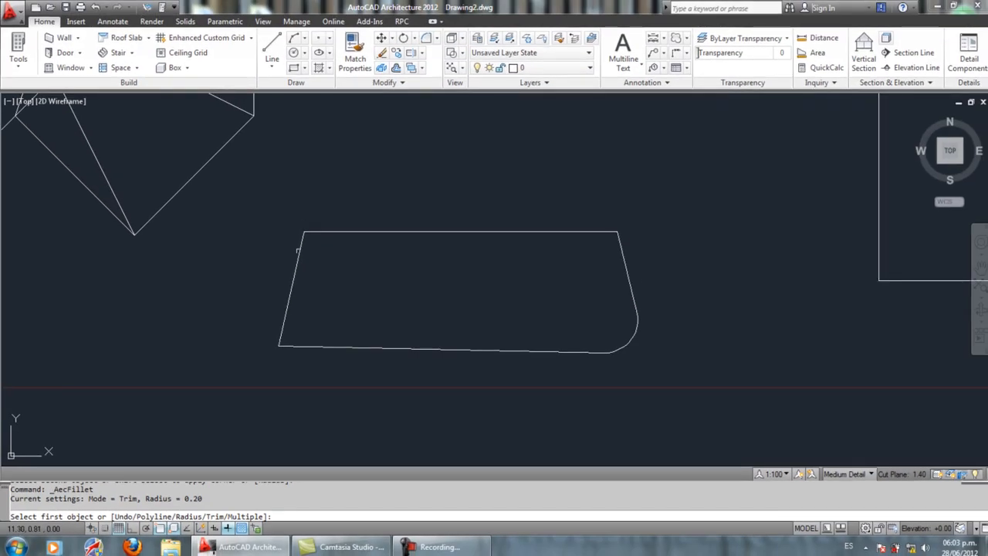
{"action": "left_click", "coordinate": [296, 265]}
{"action": "left_click", "coordinate": [331, 232]}
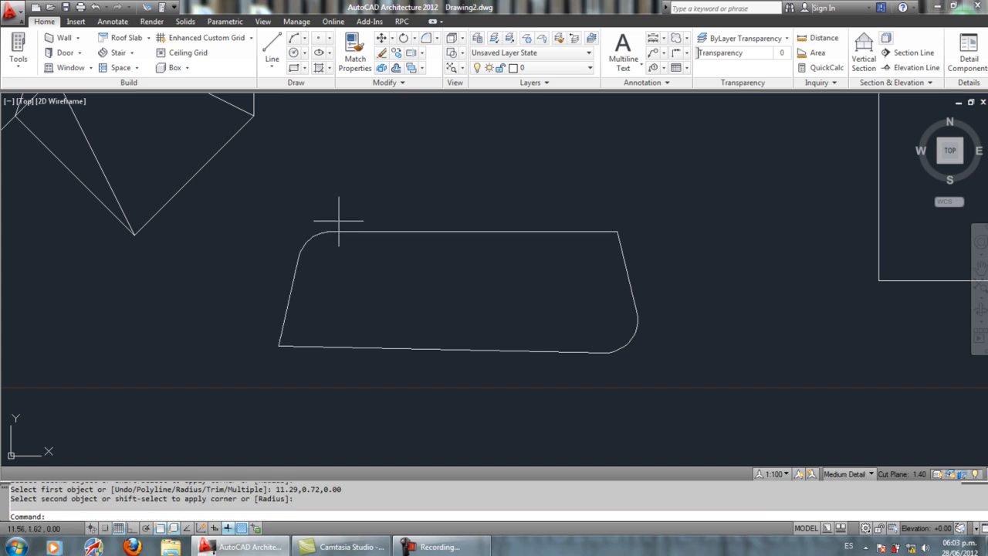
Step: Set the fillet radius to 0.4 and round the lower-left corner between the lower line and the left slanted line
{"action": "left_click", "coordinate": [427, 37]}
{"action": "right_click", "coordinate": [461, 175]}
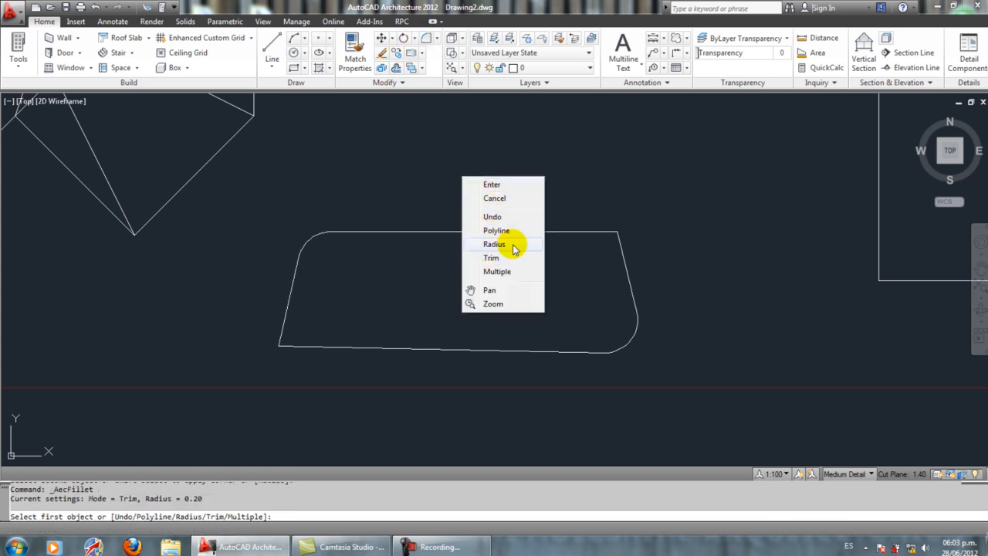
{"action": "left_click", "coordinate": [505, 244]}
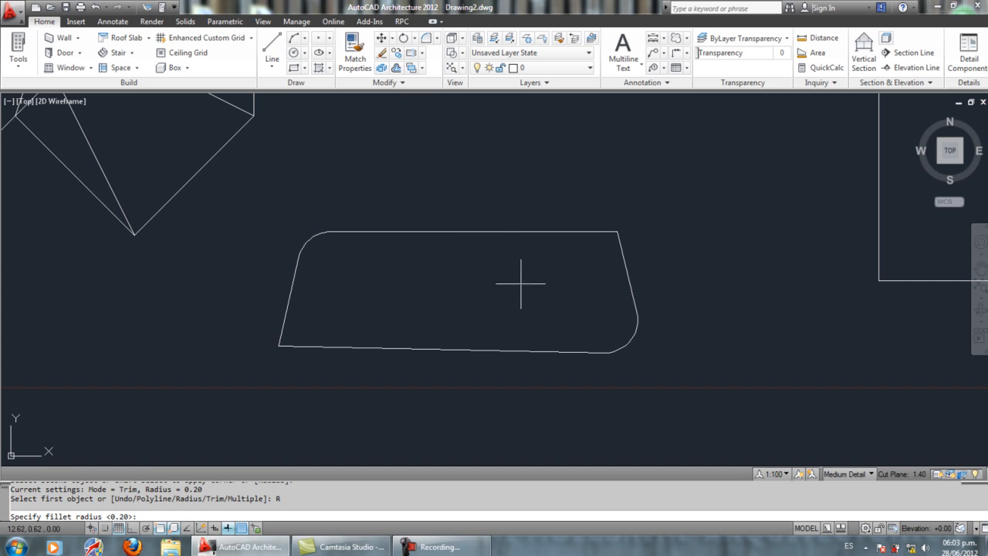
{"action": "type", "text": "0.4"}
{"action": "key", "text": "Return"}
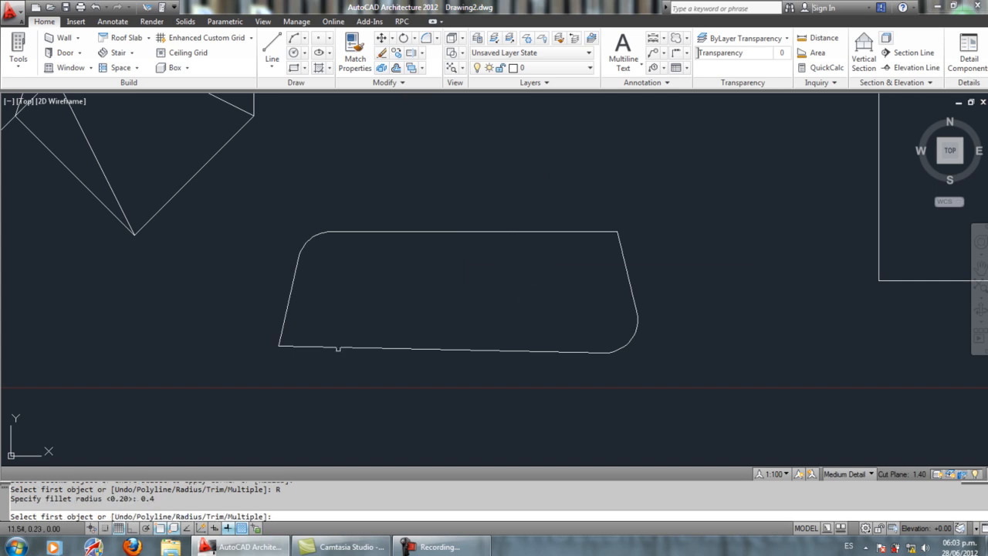
{"action": "left_click", "coordinate": [338, 347]}
{"action": "left_click", "coordinate": [294, 292]}
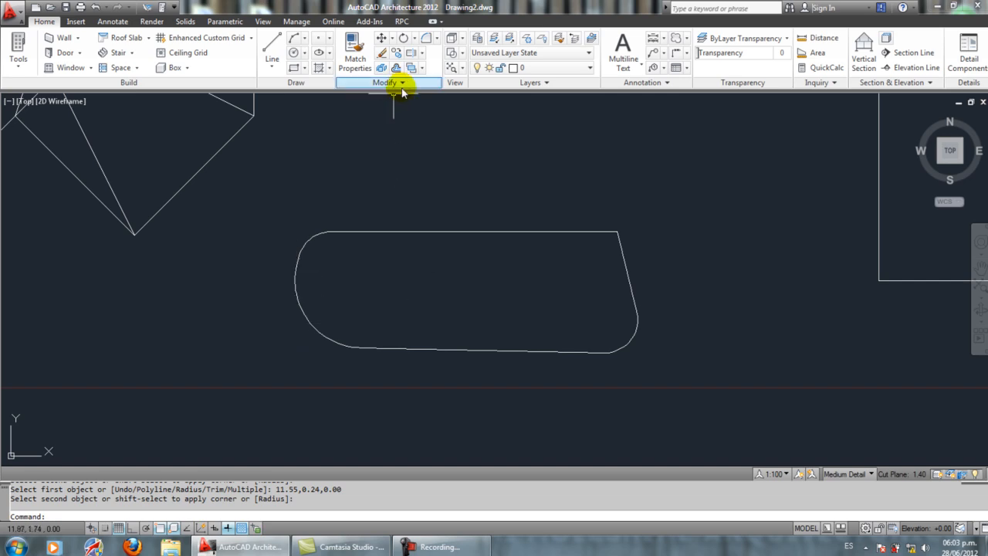
Step: Set the fillet radius to 0 and extend the left slanted line and the lower line to a sharp lower-left corner
{"action": "left_click", "coordinate": [425, 38]}
{"action": "right_click", "coordinate": [475, 194]}
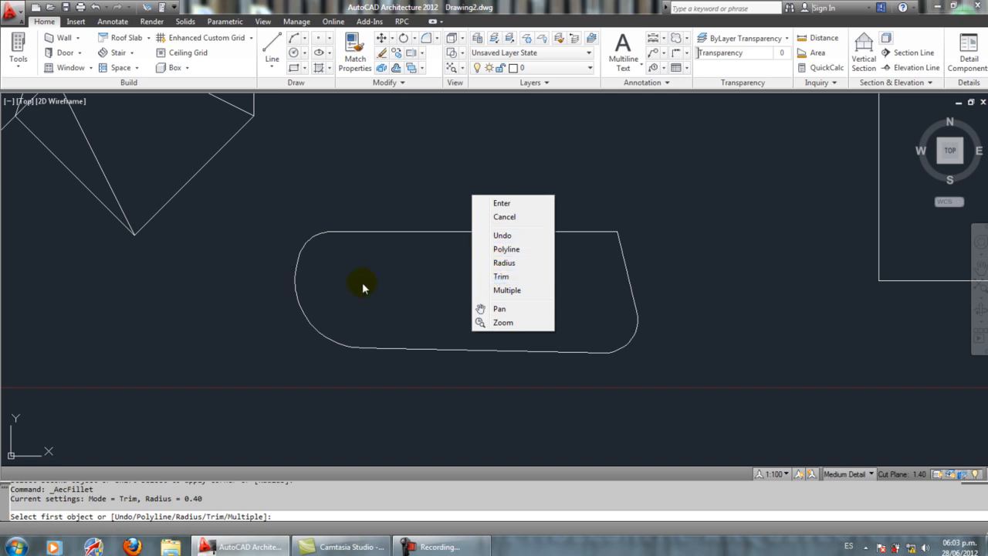
{"action": "left_click", "coordinate": [522, 262]}
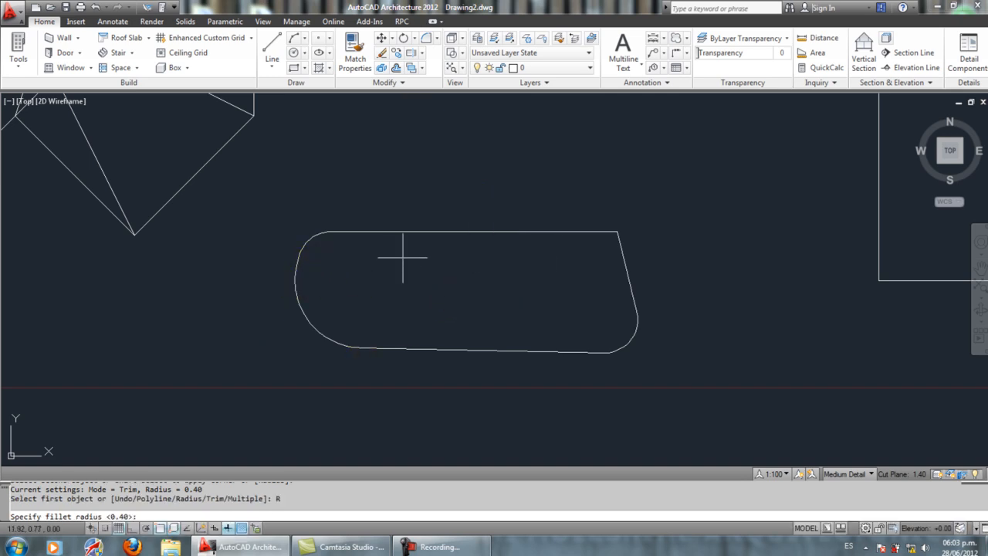
{"action": "key", "text": "Return"}
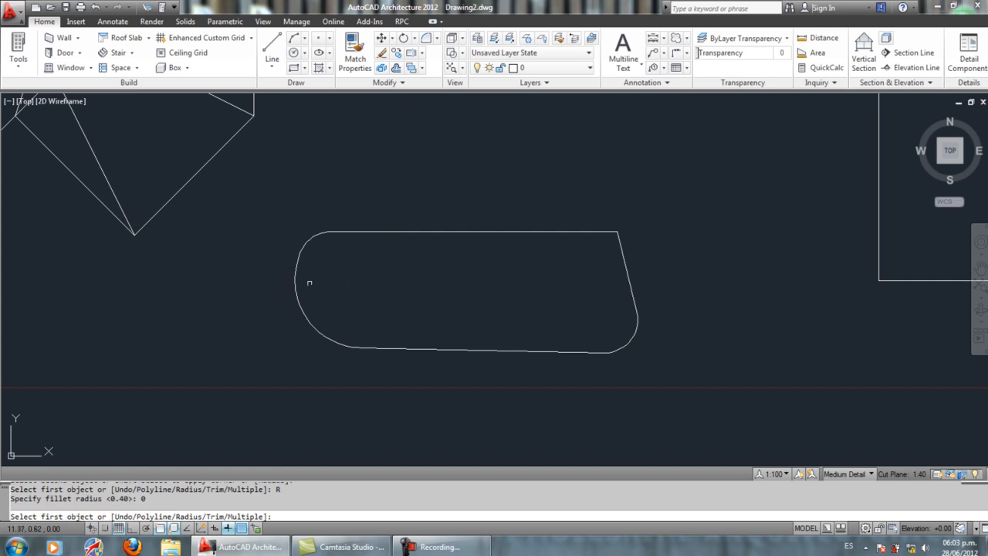
{"action": "left_click", "coordinate": [297, 265]}
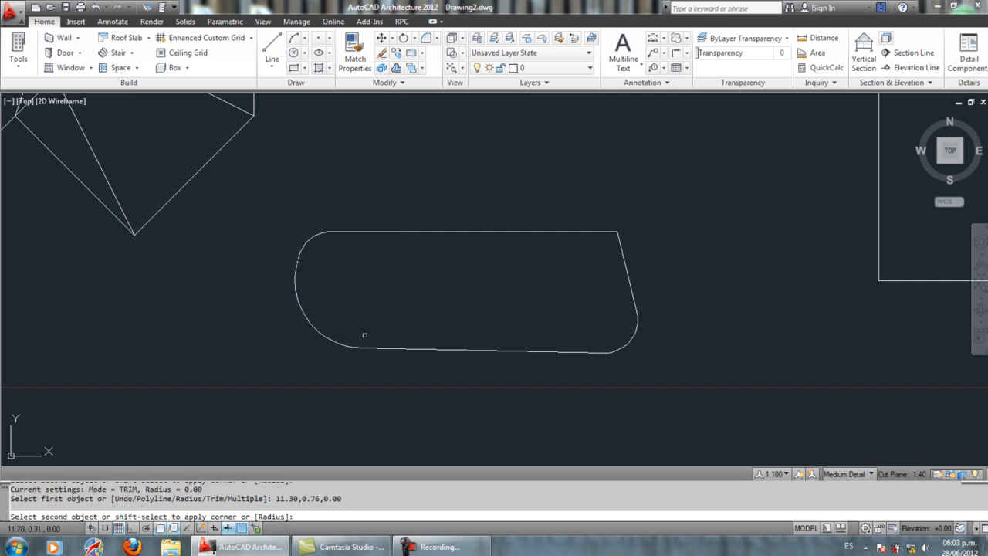
{"action": "left_click", "coordinate": [369, 348]}
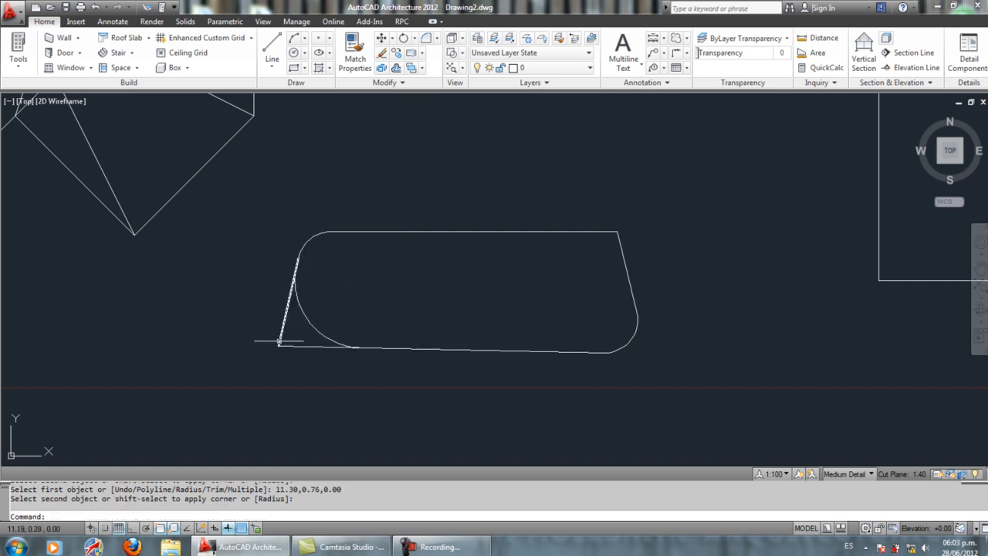
{"action": "middle_click_drag", "start_coordinate": [298, 270], "coordinate": [349, 273]}
{"action": "scroll", "coordinate": [311, 260], "scroll_direction": "down", "scroll_amount": 6}
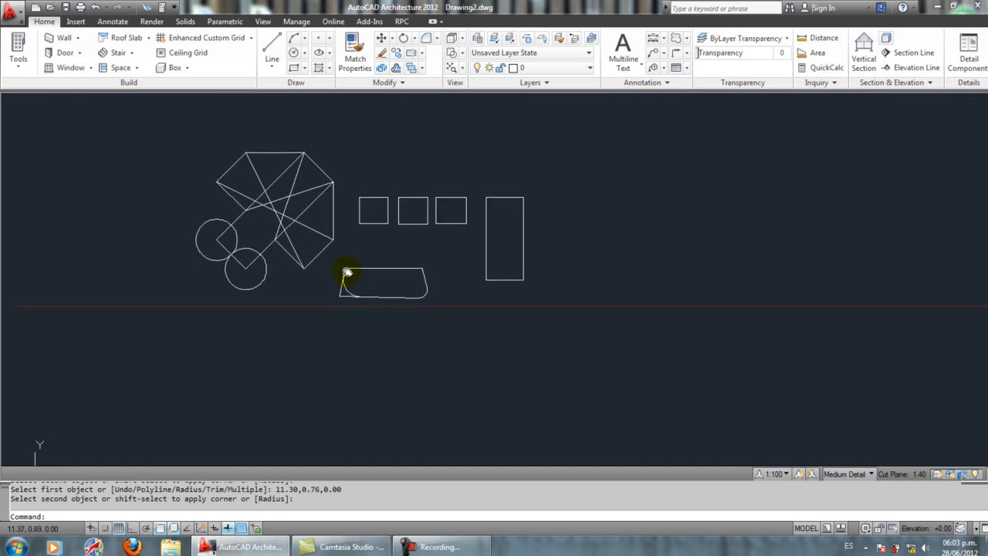
{"action": "scroll", "coordinate": [429, 209], "scroll_direction": "up", "scroll_amount": 3}
{"action": "scroll", "coordinate": [391, 226], "scroll_direction": "up", "scroll_amount": 1}
{"action": "middle_click_drag", "start_coordinate": [391, 226], "coordinate": [397, 225]}
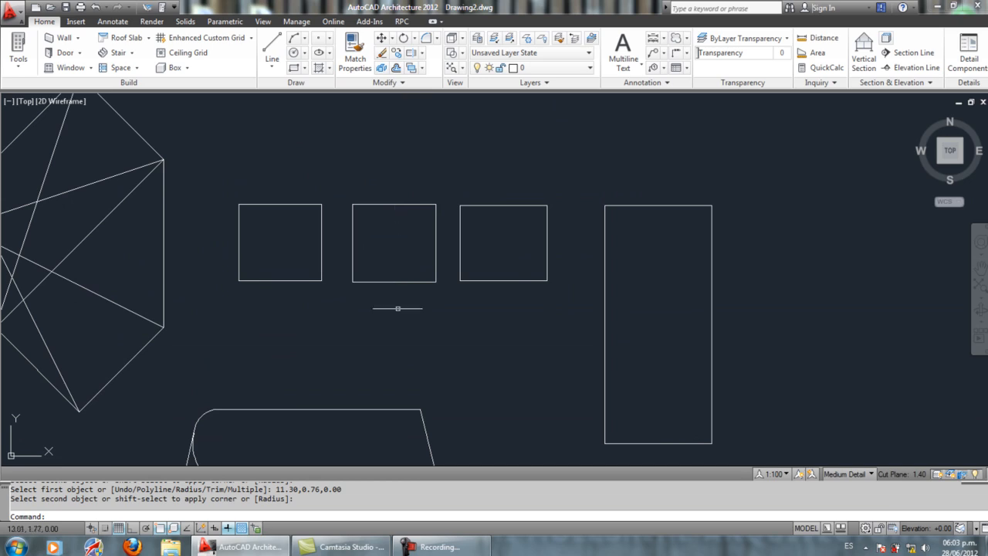
{"action": "middle_click_drag", "start_coordinate": [404, 287], "coordinate": [421, 232]}
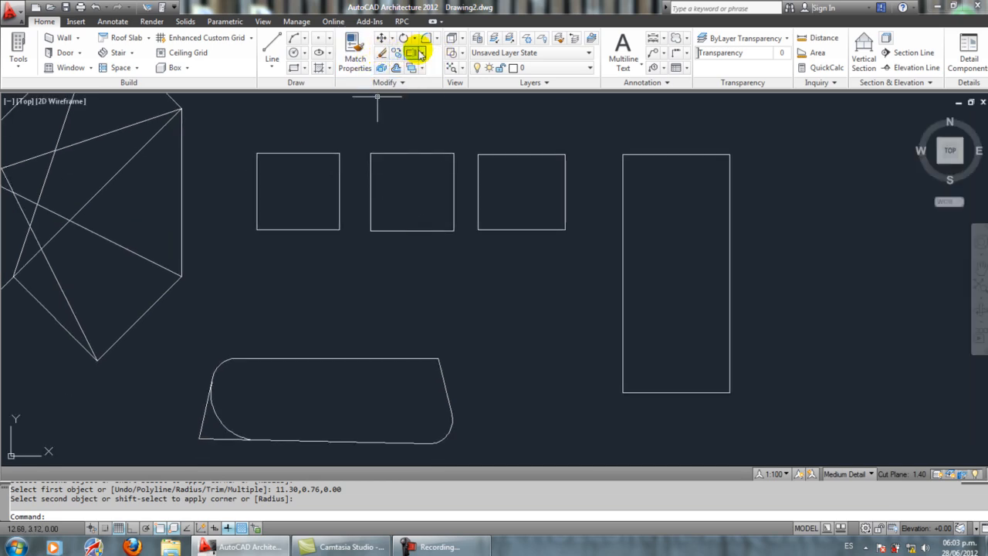
{"action": "mouse_move", "coordinate": [388, 122]}
{"action": "middle_mouse_down"}
{"action": "mouse_move", "coordinate": [393, 137]}
{"action": "mouse_move", "coordinate": [572, 191]}
{"action": "middle_mouse_up"}
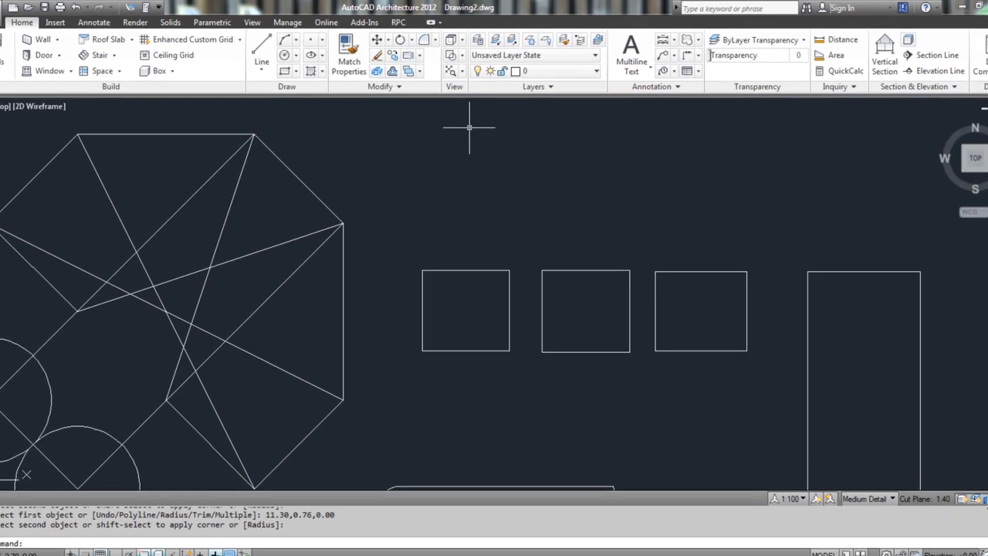
Step: Copy the leftmost small rectangle in the row by its upper-right corner, placing four overlapping, diagonally stepped copies above it
{"action": "left_click", "coordinate": [396, 53]}
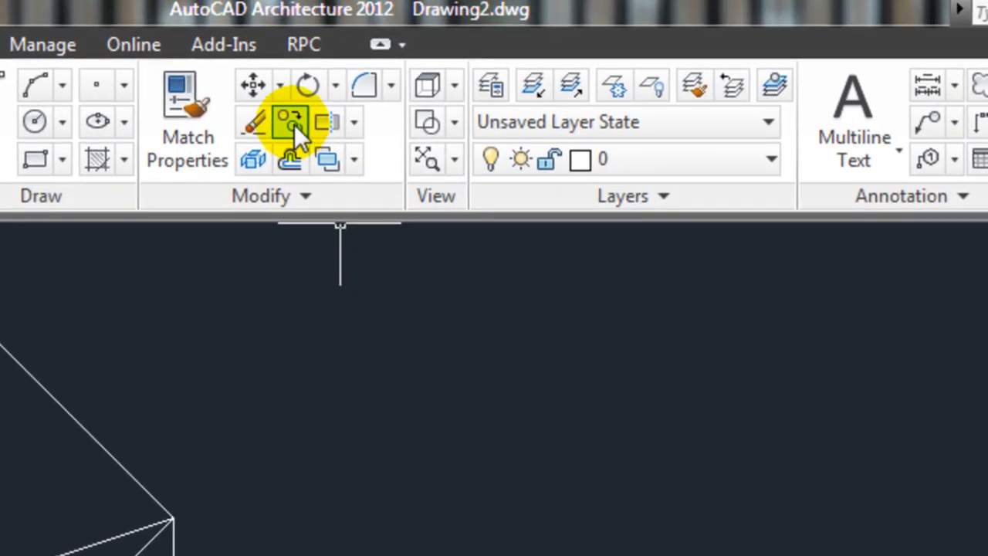
{"action": "left_click", "coordinate": [293, 124]}
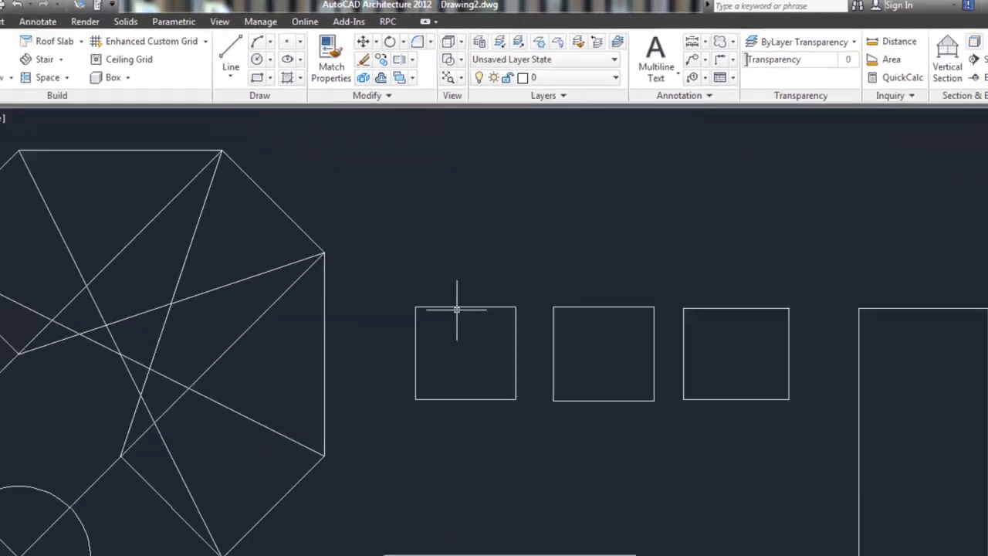
{"action": "left_click", "coordinate": [458, 255]}
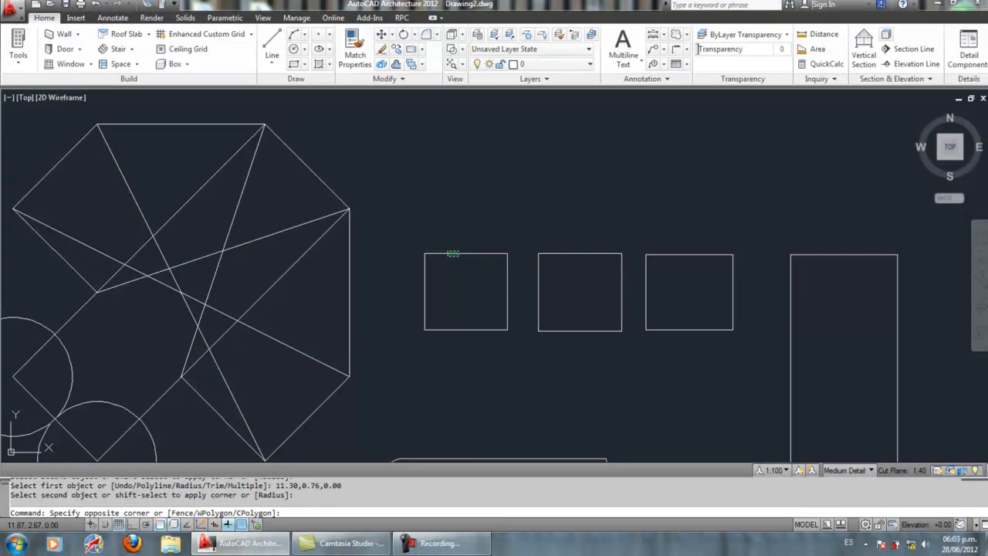
{"action": "left_click", "coordinate": [448, 249]}
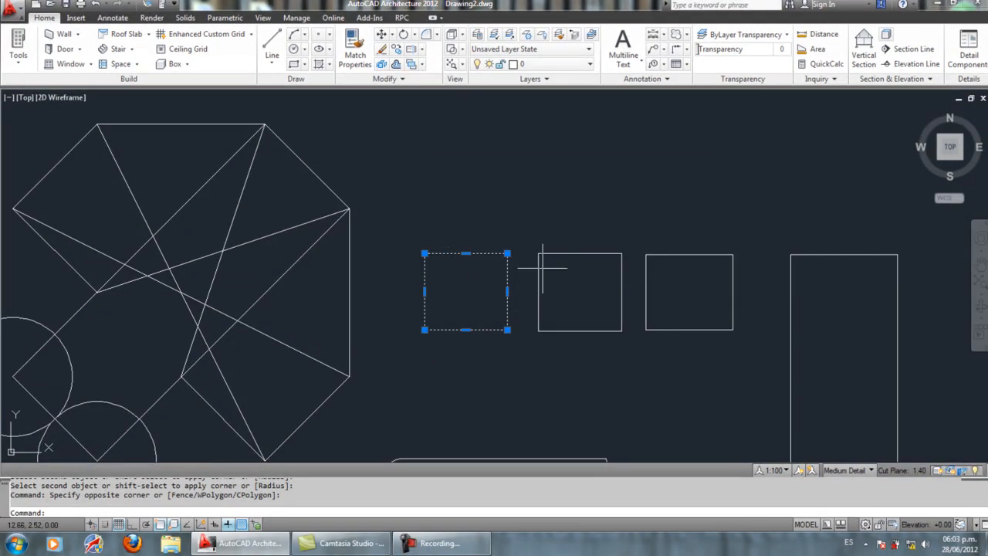
{"action": "left_click", "coordinate": [396, 50]}
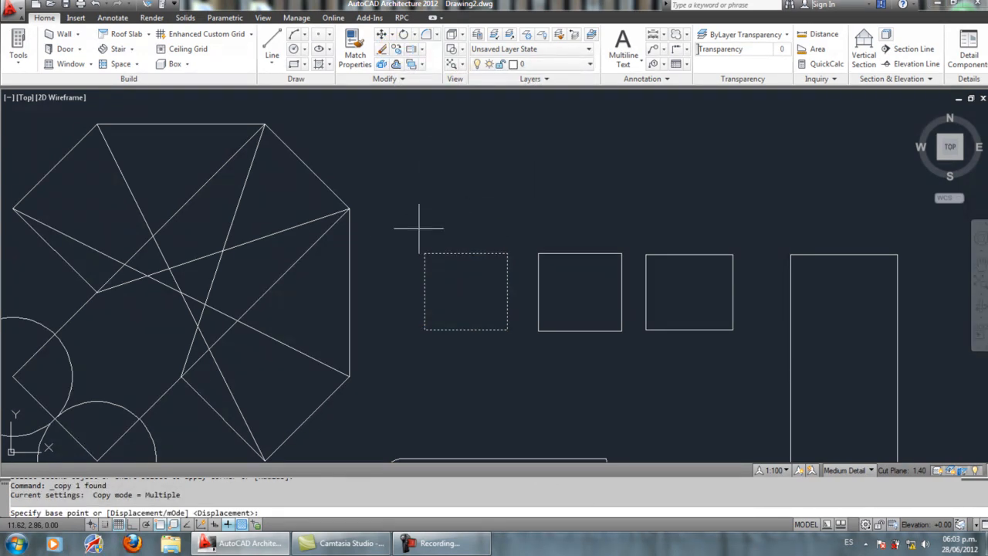
{"action": "left_click", "coordinate": [507, 253]}
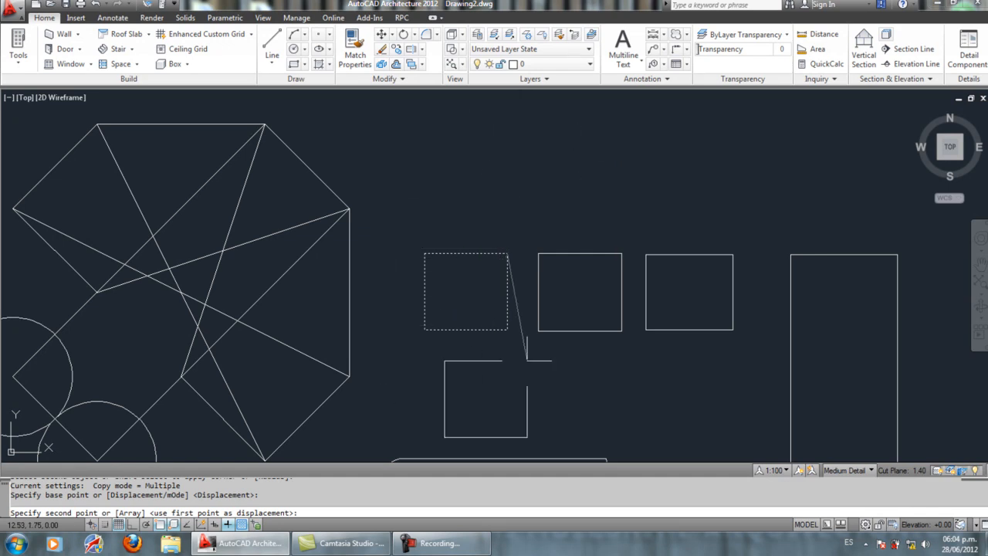
{"action": "left_click", "coordinate": [506, 154]}
{"action": "left_click", "coordinate": [519, 137]}
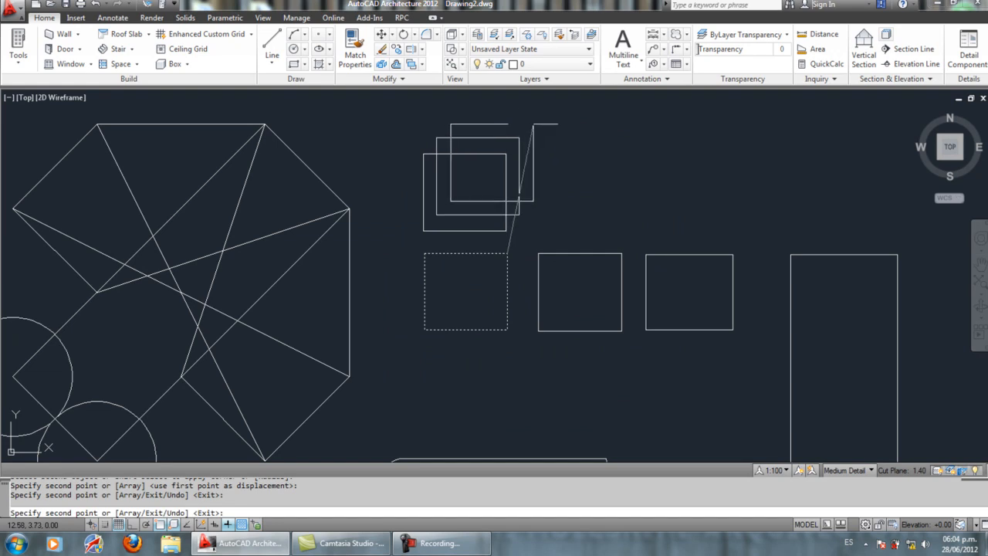
{"action": "left_click", "coordinate": [535, 122]}
{"action": "right_click", "coordinate": [572, 114]}
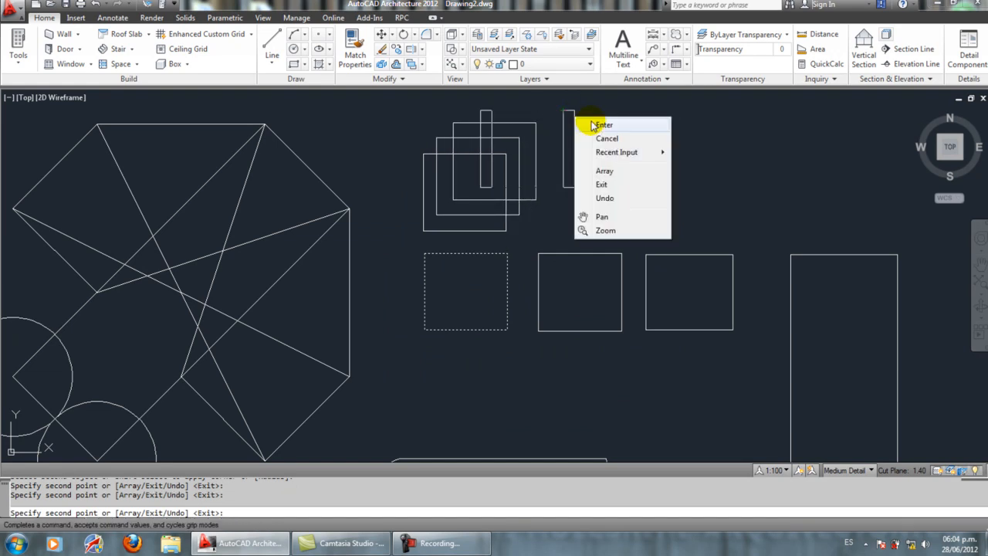
{"action": "left_click", "coordinate": [585, 123]}
Step: Copy the third small rectangle by its upper-right corner with Ortho on, placing a copy 1.5 units straight up
{"action": "scroll", "coordinate": [459, 166], "scroll_direction": "down", "scroll_amount": 4}
{"action": "scroll", "coordinate": [461, 169], "scroll_direction": "up", "scroll_amount": 4}
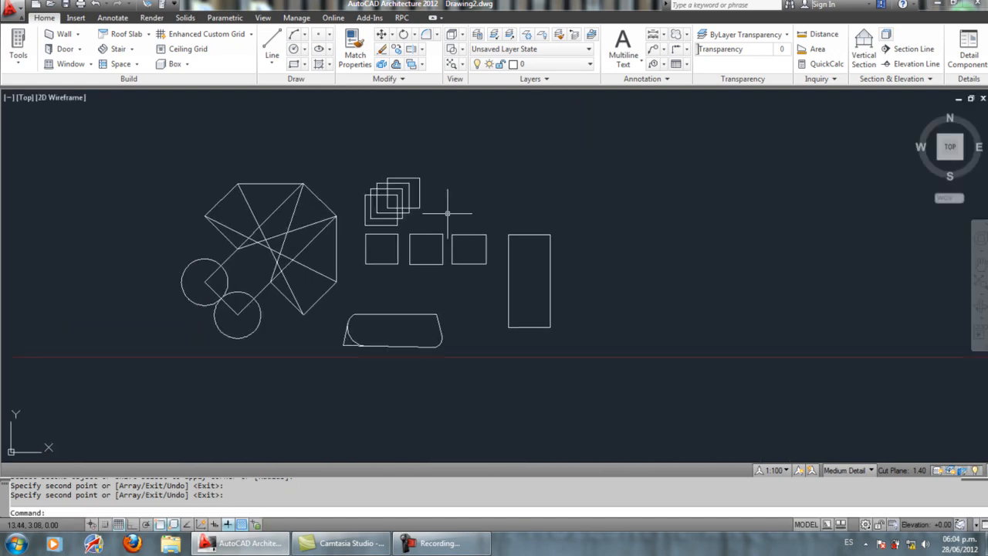
{"action": "left_click", "coordinate": [396, 49]}
{"action": "left_click", "coordinate": [465, 281]}
{"action": "right_click", "coordinate": [465, 272]}
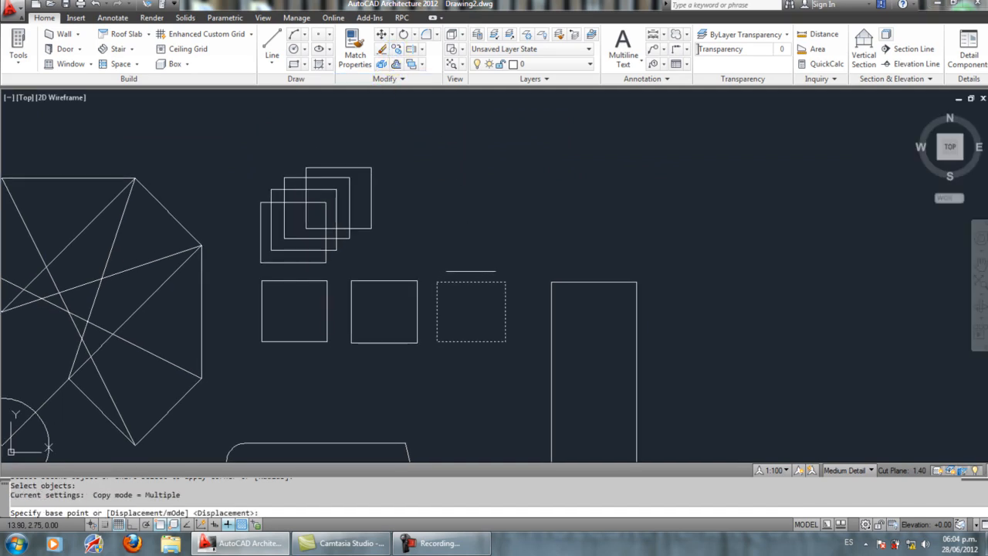
{"action": "left_click", "coordinate": [505, 282]}
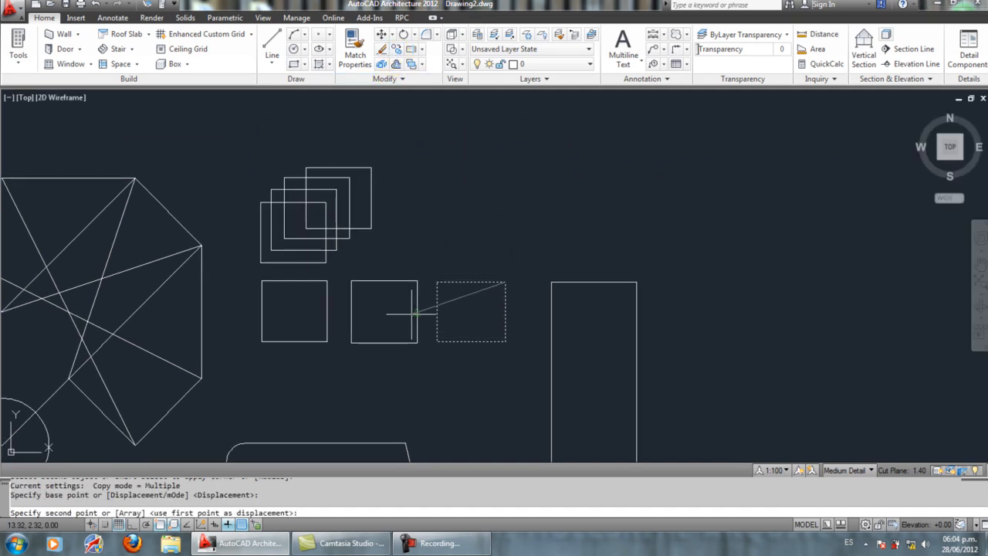
{"action": "left_click", "coordinate": [131, 525]}
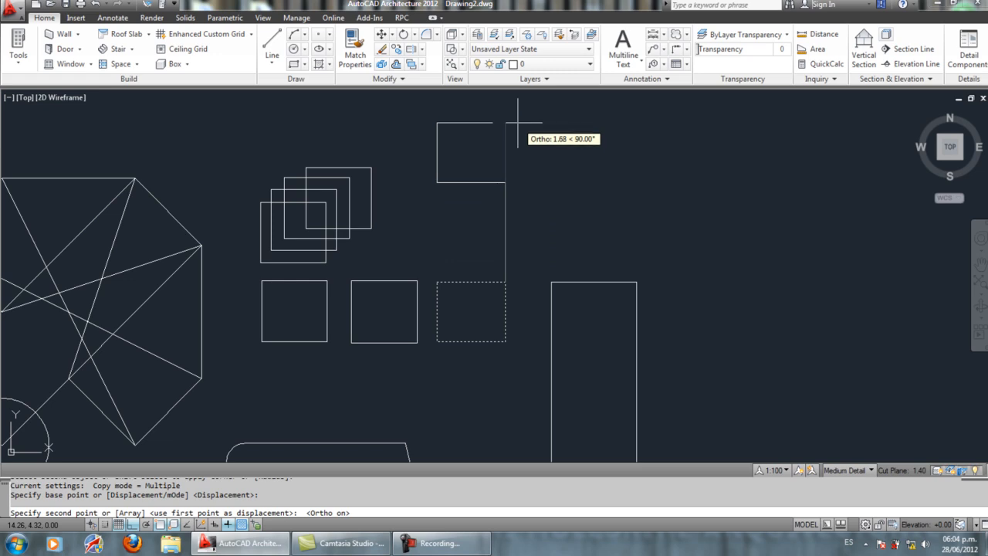
{"action": "key", "text": "Return"}
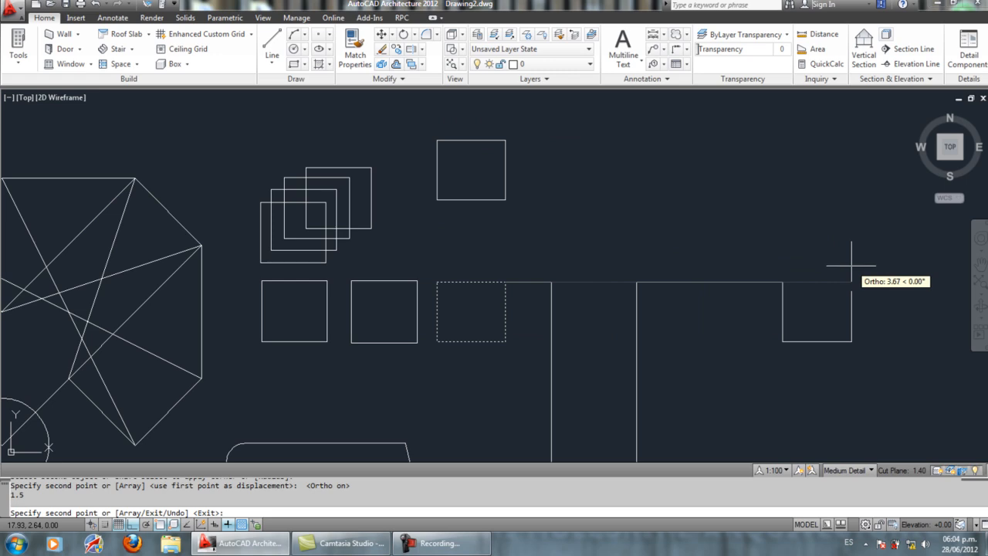
Step: Place two more copies of the third small rectangle, 3 units to the right and 6 units straight down, and end the command
{"action": "key", "text": "Return"}
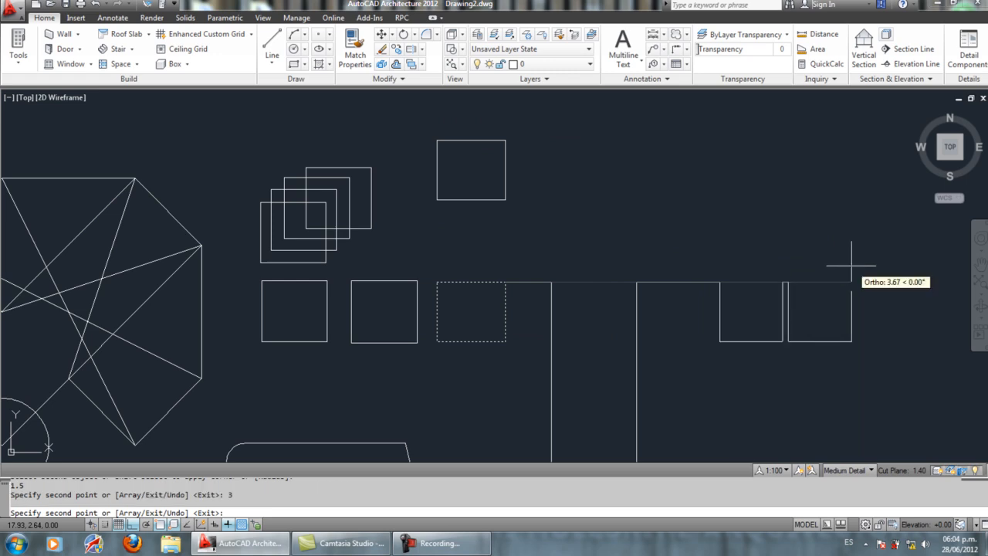
{"action": "scroll", "coordinate": [505, 321], "scroll_direction": "down", "scroll_amount": 4}
{"action": "middle_click_drag", "start_coordinate": [505, 322], "coordinate": [511, 219]}
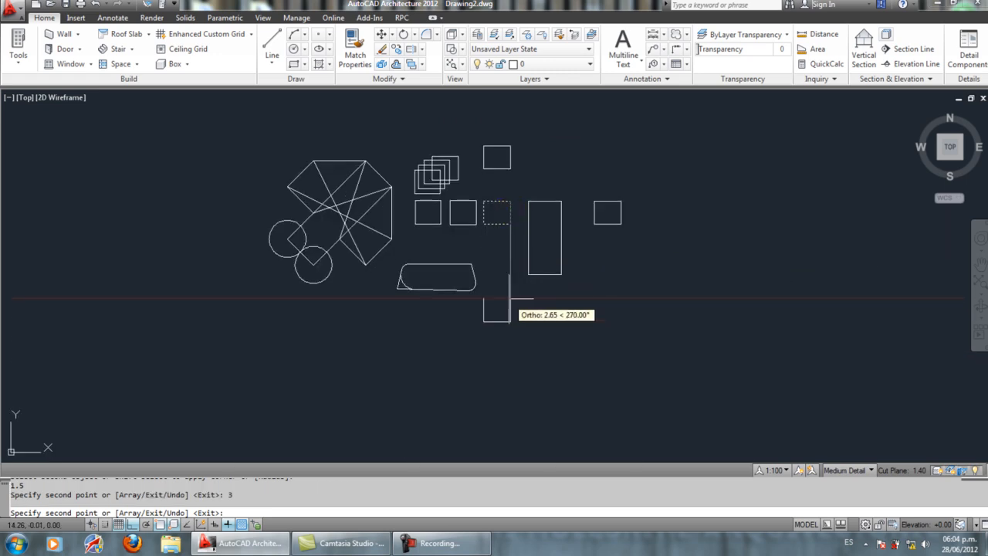
{"action": "type", "text": "6"}
{"action": "key", "text": "Return"}
{"action": "key", "text": "Return"}
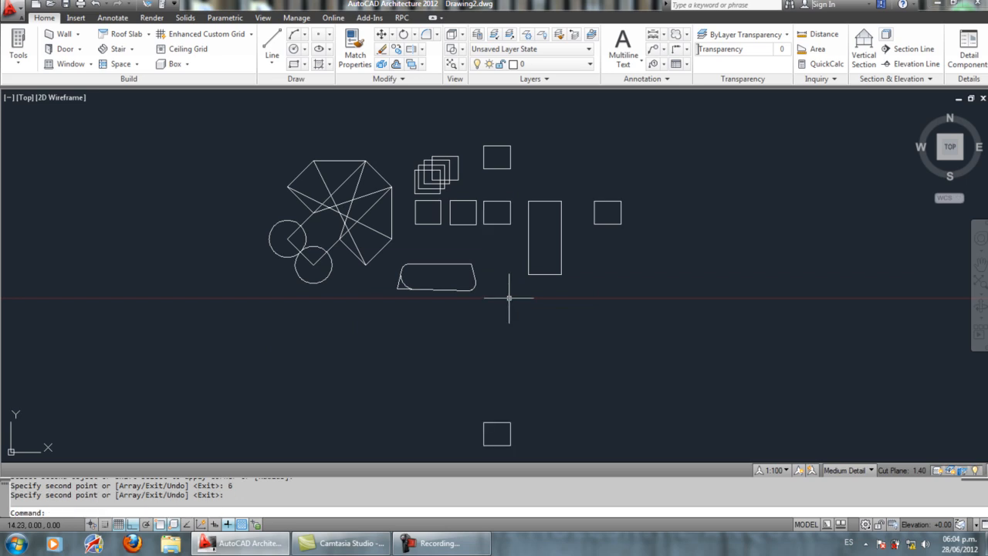
Step: Move the lowest rectangle copy straight up by about 4.92 units, to just below the third small rectangle in the row
{"action": "middle_click_drag", "start_coordinate": [514, 251], "coordinate": [514, 238]}
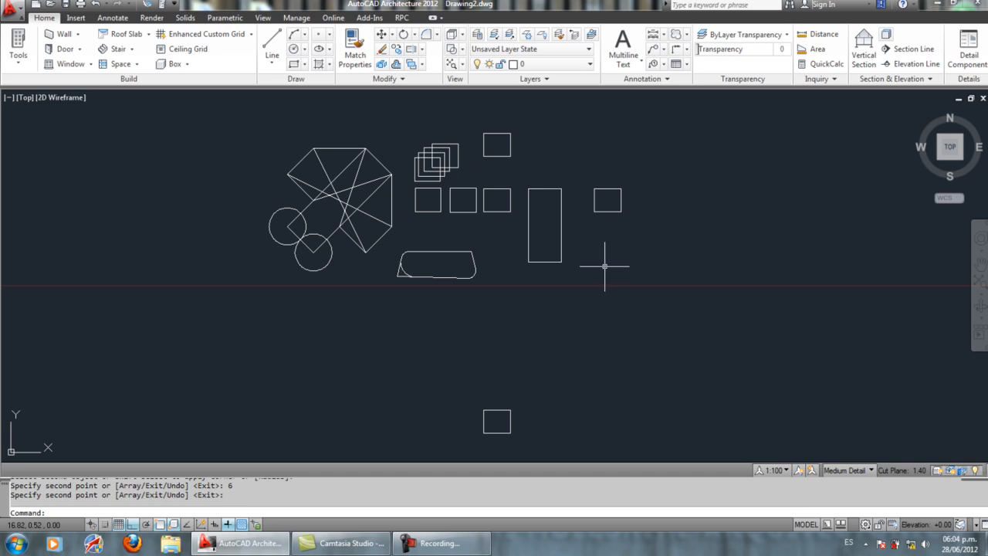
{"action": "middle_click_drag", "start_coordinate": [566, 262], "coordinate": [563, 278]}
{"action": "left_click", "coordinate": [488, 434]}
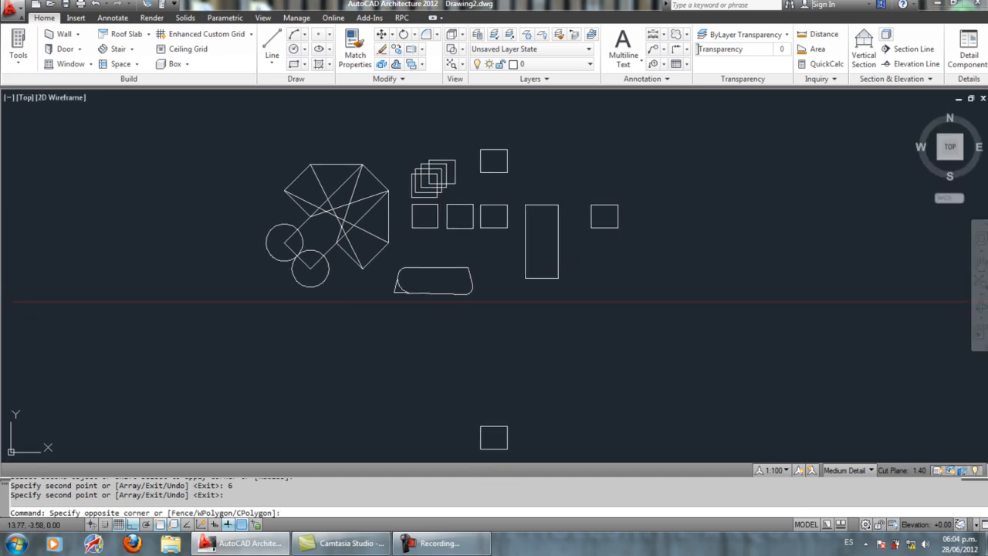
{"action": "left_click", "coordinate": [463, 399]}
{"action": "left_click", "coordinate": [382, 34]}
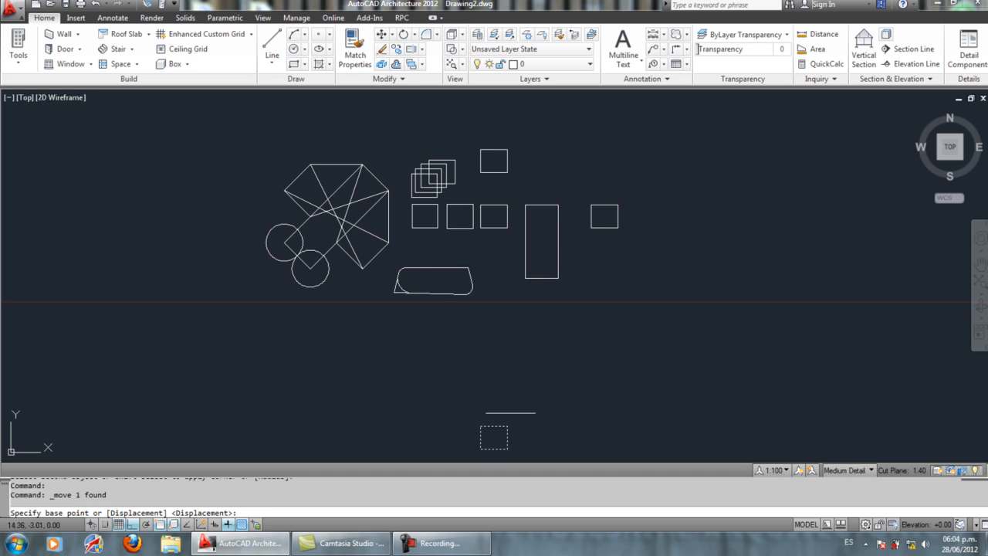
{"action": "left_click", "coordinate": [506, 425]}
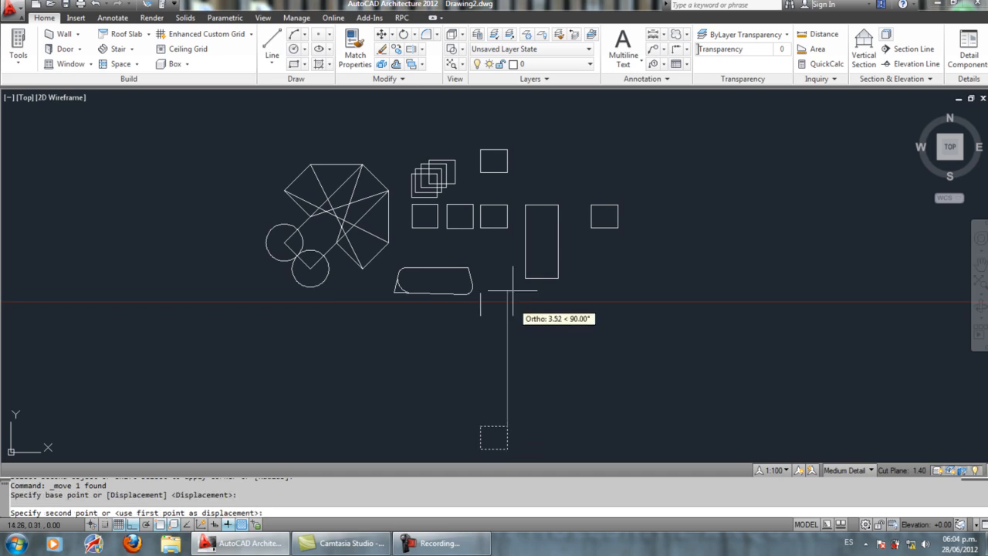
{"action": "left_click", "coordinate": [506, 243]}
Step: Using all objects as cutting edges, trim the upper segments of the two diagonals crossing near the octagon's top
{"action": "scroll", "coordinate": [403, 213], "scroll_direction": "up", "scroll_amount": 2}
{"action": "scroll", "coordinate": [401, 211], "scroll_direction": "up", "scroll_amount": 2}
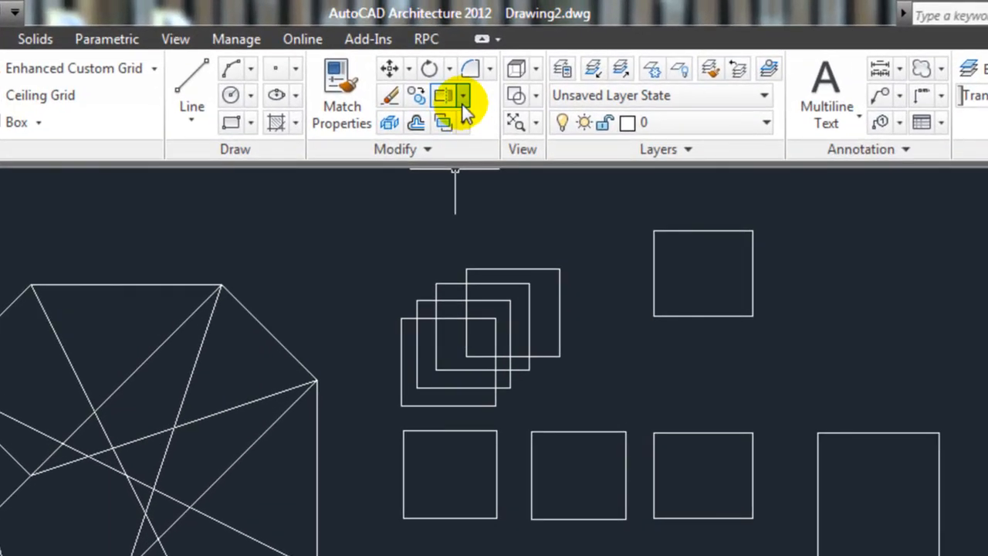
{"action": "left_click", "coordinate": [422, 50]}
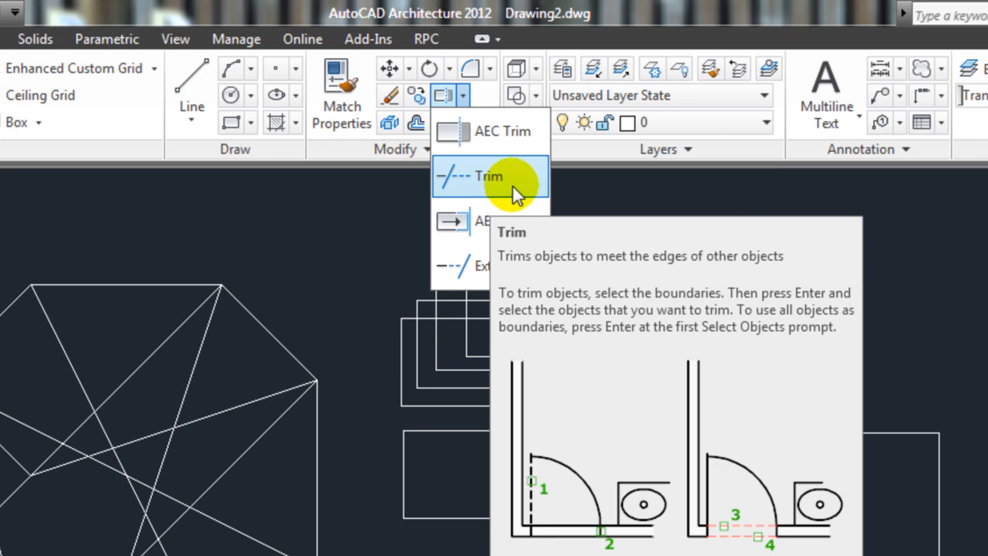
{"action": "left_click", "coordinate": [470, 177]}
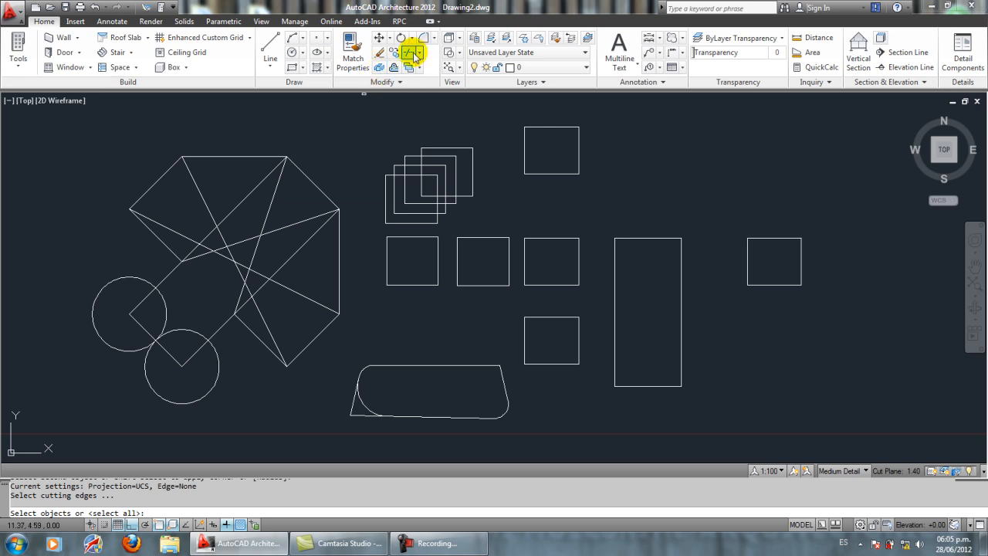
{"action": "key", "text": "Return"}
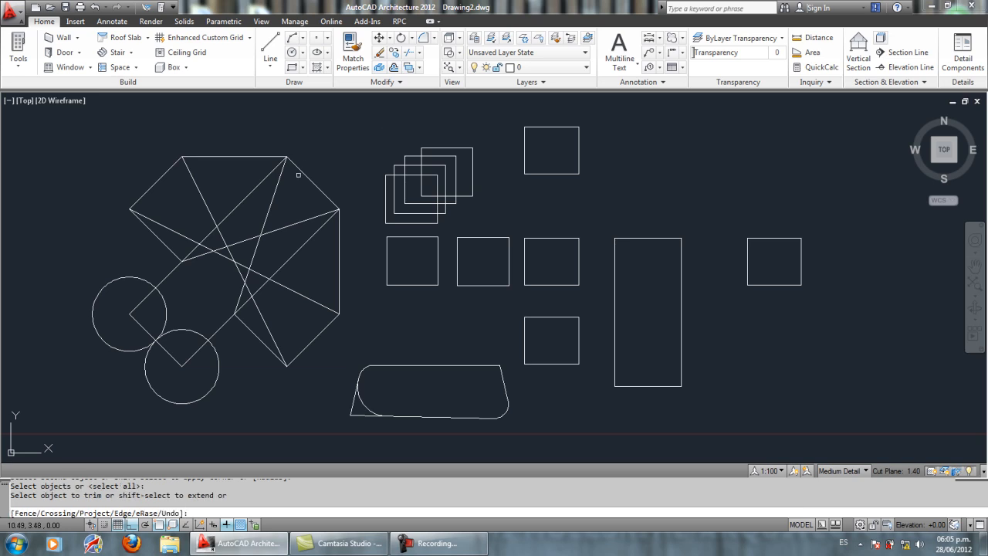
{"action": "scroll", "coordinate": [181, 223], "scroll_direction": "up", "scroll_amount": 2}
{"action": "middle_click_drag", "start_coordinate": [180, 223], "coordinate": [260, 213]}
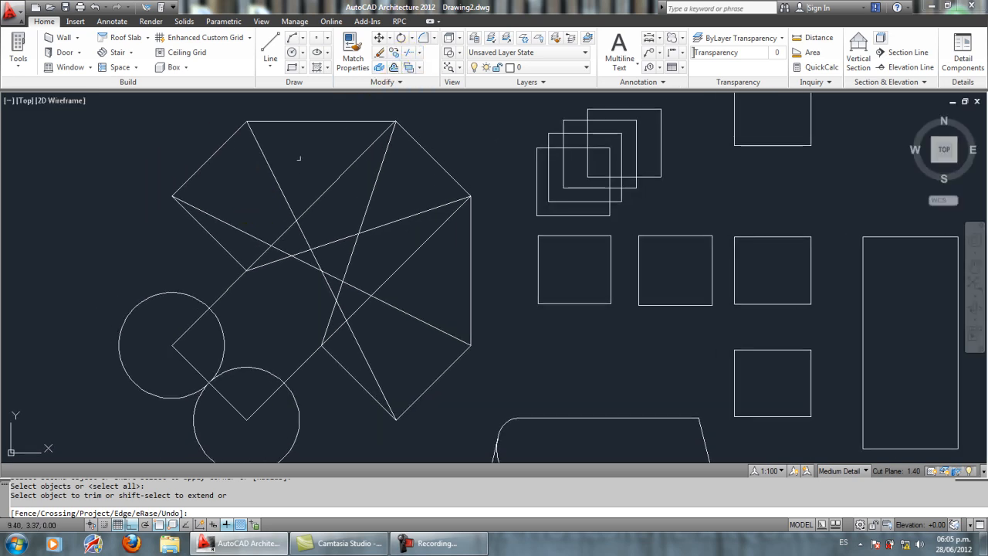
{"action": "left_click", "coordinate": [319, 196]}
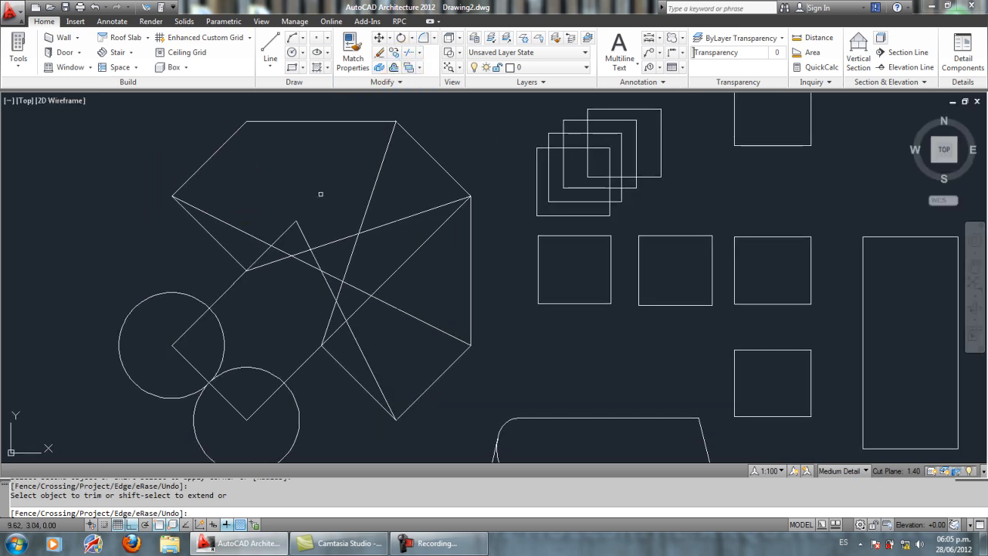
Step: Trim the crossing line segments through the octagon's centre and its lower-left edge
{"action": "left_click", "coordinate": [328, 243]}
{"action": "left_click", "coordinate": [301, 251]}
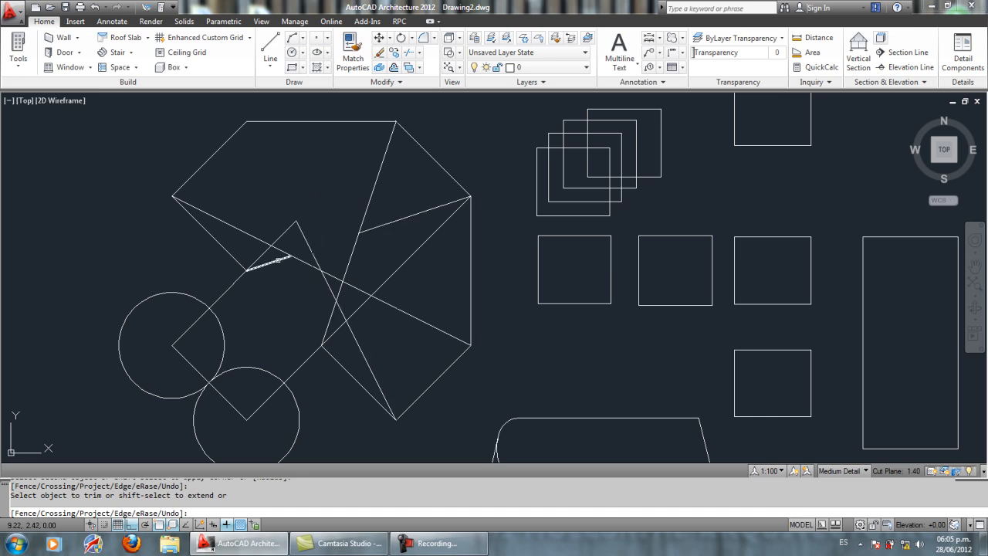
{"action": "left_click", "coordinate": [280, 250]}
{"action": "left_click", "coordinate": [301, 233]}
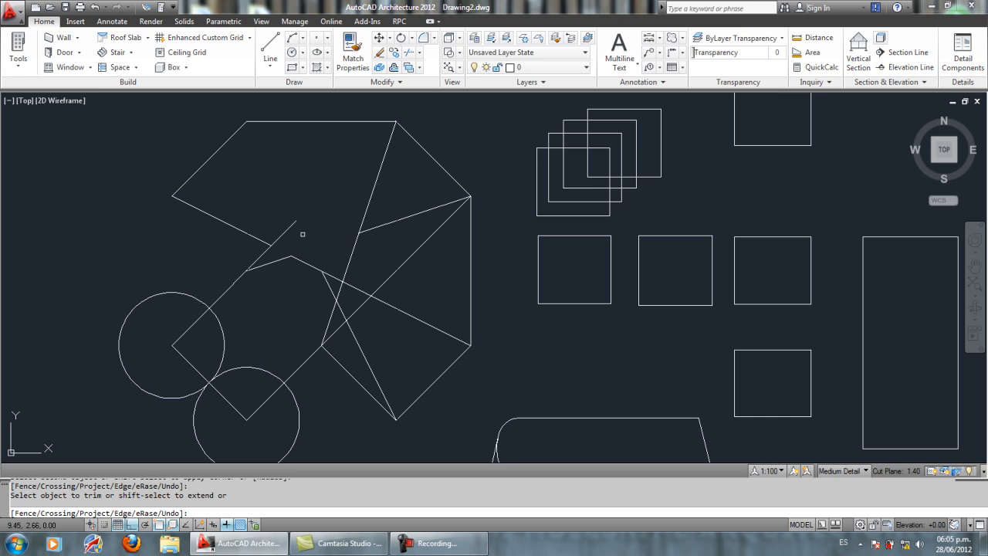
{"action": "left_click", "coordinate": [326, 283]}
{"action": "left_click", "coordinate": [334, 277]}
{"action": "left_click", "coordinate": [345, 272]}
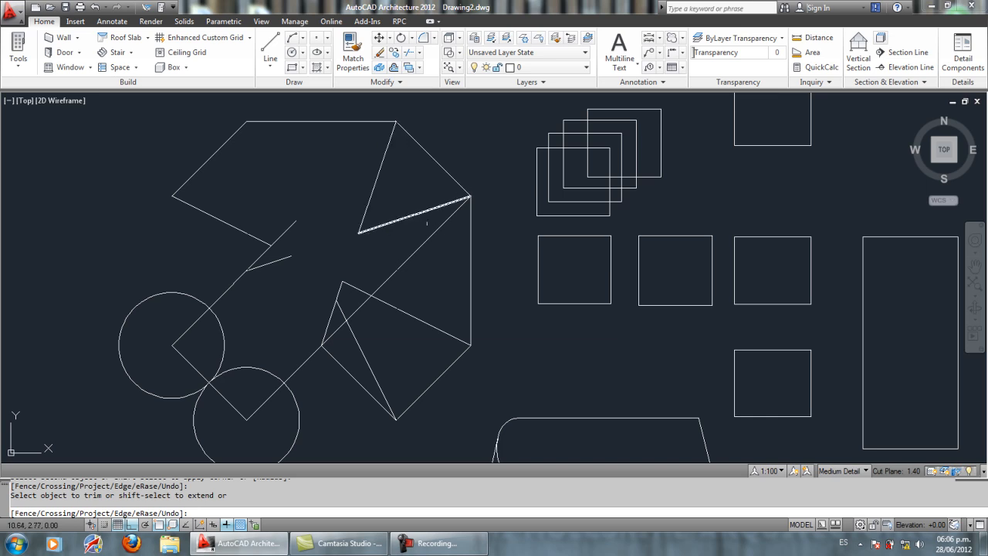
Step: Trim the leftover diagonal above the octagon's lower inner corner and the short connecting pieces near the centre
{"action": "left_click", "coordinate": [369, 300]}
{"action": "left_click", "coordinate": [340, 330]}
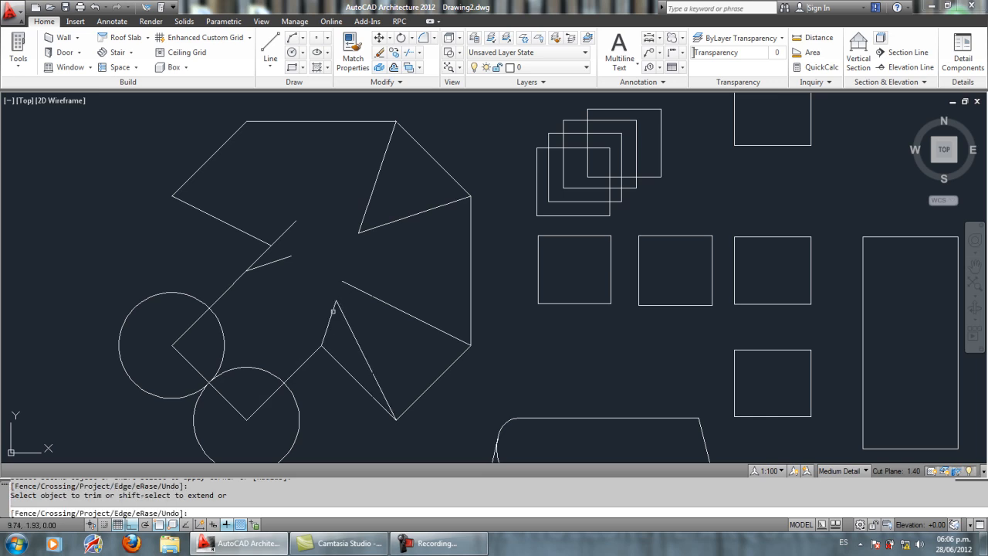
{"action": "left_click", "coordinate": [340, 289]}
{"action": "left_click", "coordinate": [264, 254]}
Step: Trim the right arc of the left circle, the upper arc of the lower circle, and the line segments inside them
{"action": "left_click", "coordinate": [217, 345]}
{"action": "left_click", "coordinate": [215, 379]}
{"action": "left_click", "coordinate": [262, 403]}
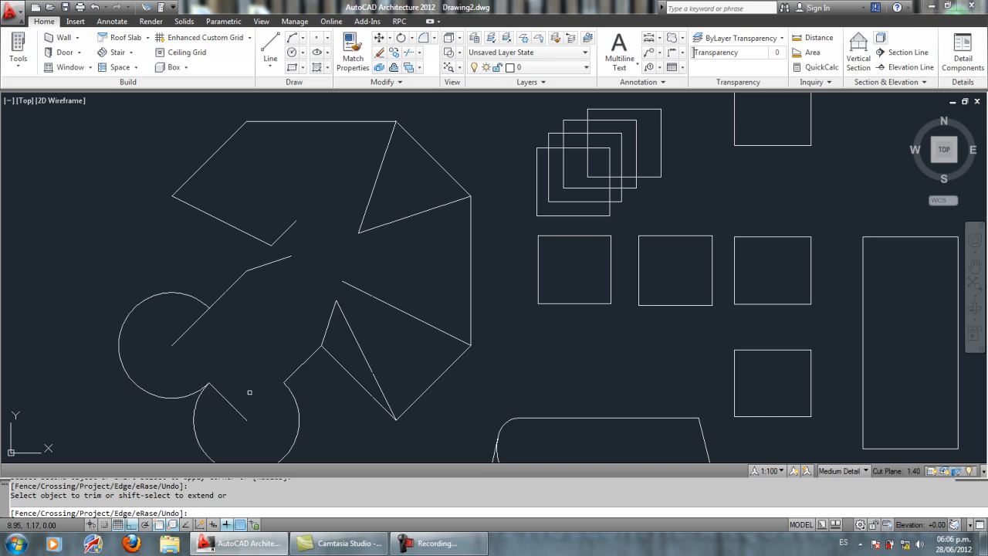
Step: Trim the line segment inside the left circle and the edges crossing the interior of the lower-left overlapping rectangle
{"action": "left_click", "coordinate": [188, 330]}
{"action": "scroll", "coordinate": [223, 309], "scroll_direction": "down", "scroll_amount": 5}
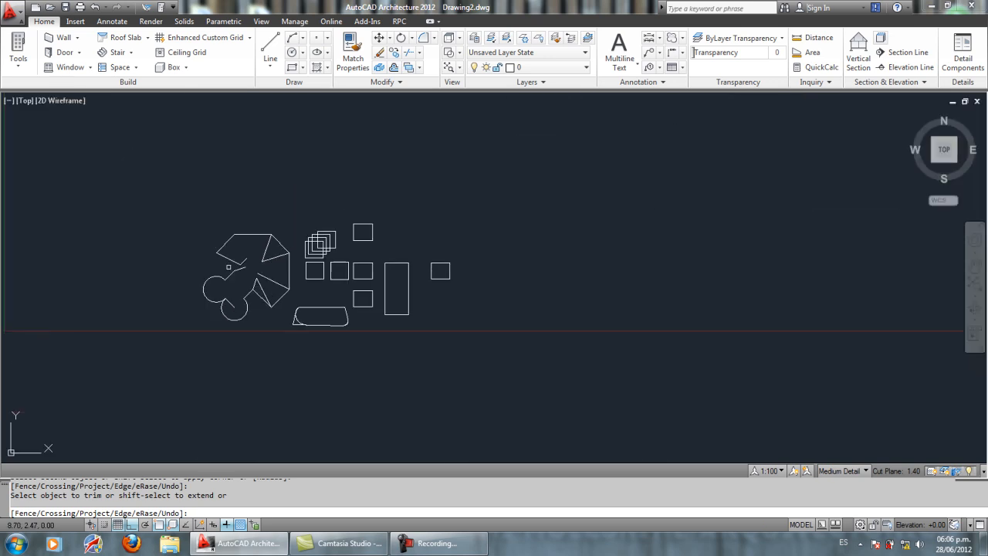
{"action": "scroll", "coordinate": [309, 309], "scroll_direction": "up", "scroll_amount": 3}
{"action": "scroll", "coordinate": [494, 232], "scroll_direction": "up", "scroll_amount": 6}
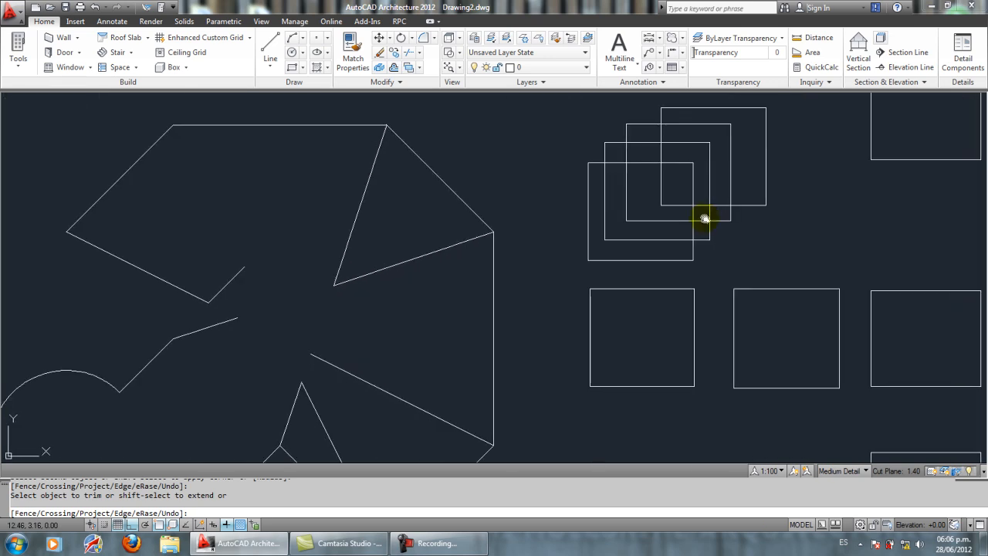
{"action": "mouse_move", "coordinate": [549, 262]}
{"action": "middle_mouse_down"}
{"action": "mouse_move", "coordinate": [472, 280]}
{"action": "mouse_move", "coordinate": [489, 277]}
{"action": "middle_mouse_up"}
{"action": "left_click", "coordinate": [511, 246]}
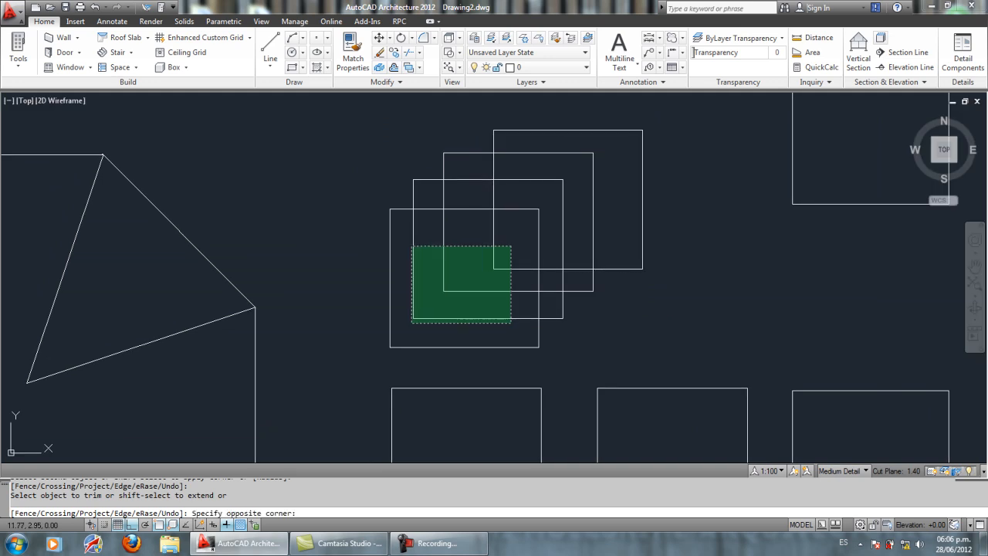
{"action": "left_click", "coordinate": [403, 324]}
Step: Trim the remaining inner edges of the upper overlapping rectangles to leave a stepped outline at their upper left
{"action": "left_click", "coordinate": [604, 146]}
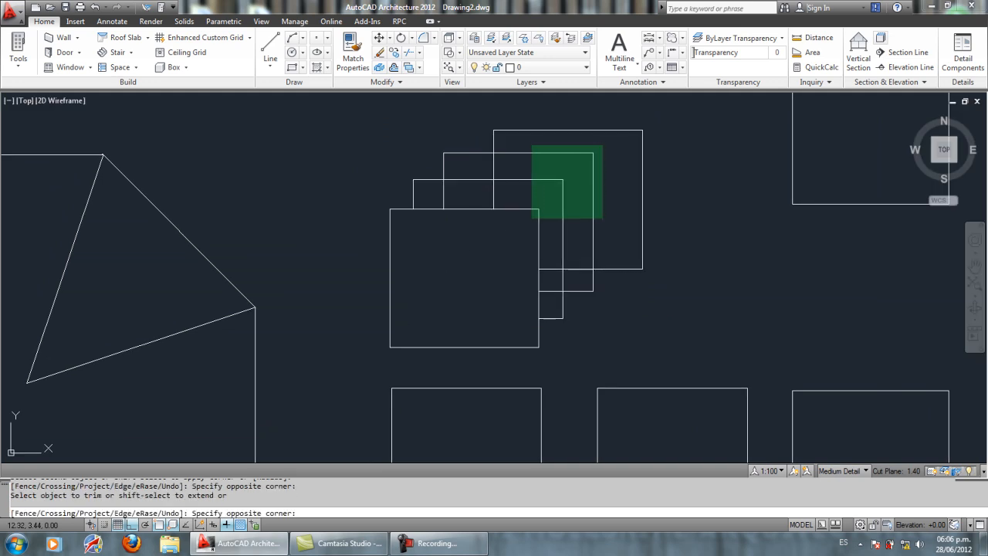
{"action": "left_click", "coordinate": [532, 219]}
{"action": "left_click", "coordinate": [513, 181]}
{"action": "left_click", "coordinate": [464, 224]}
{"action": "left_click", "coordinate": [467, 233]}
{"action": "left_click", "coordinate": [432, 200]}
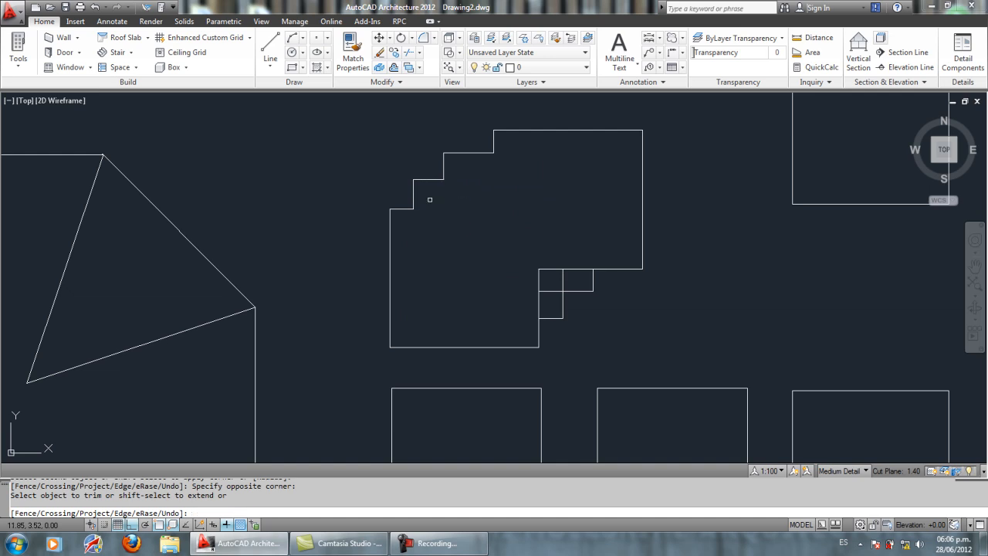
Step: Trim the small overlaps at the merged shape's lower right into a stepped outline and erase the leftover short line
{"action": "left_click", "coordinate": [563, 243]}
{"action": "left_click", "coordinate": [511, 276]}
{"action": "left_click", "coordinate": [576, 254]}
{"action": "left_click", "coordinate": [513, 278]}
{"action": "left_click", "coordinate": [541, 283]}
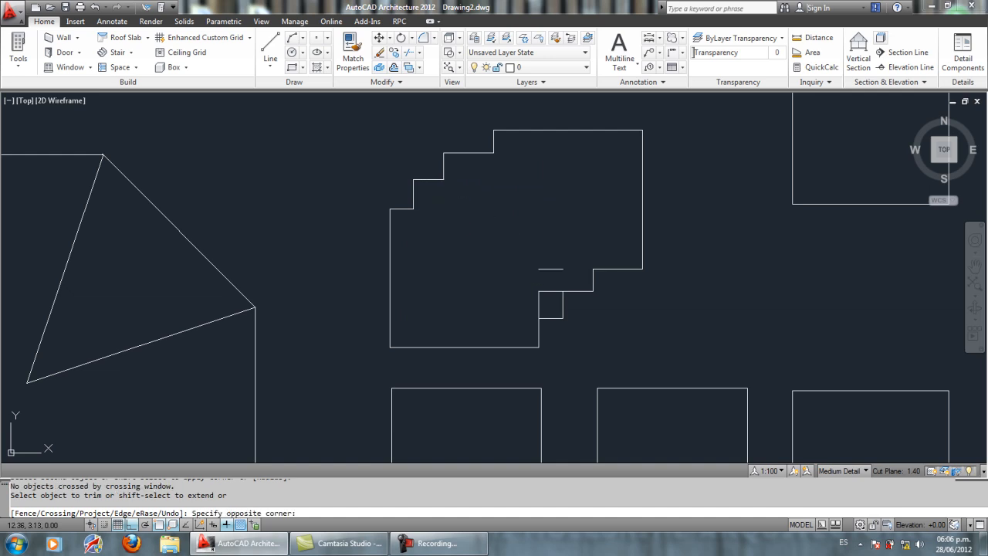
{"action": "left_click", "coordinate": [526, 303]}
{"action": "key", "text": "Return"}
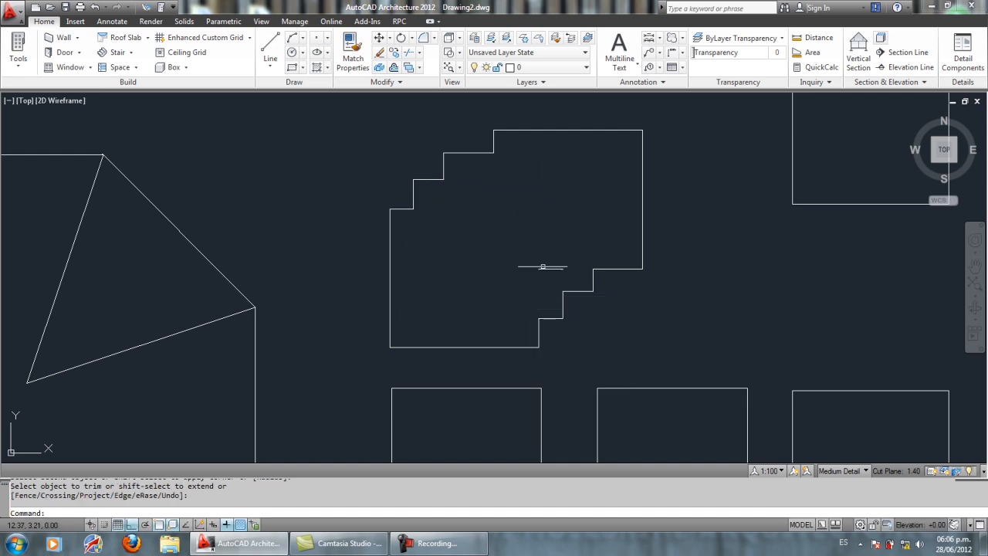
{"action": "left_click", "coordinate": [544, 269]}
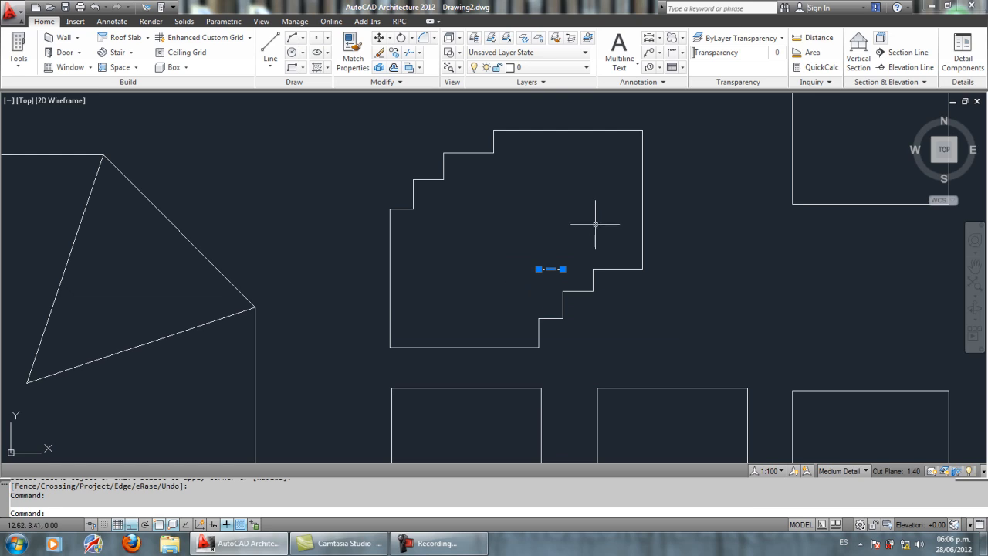
{"action": "key", "text": "Delete"}
Step: Erase the trimmed octagon lines and circles together with one selection window
{"action": "scroll", "coordinate": [593, 227], "scroll_direction": "down", "scroll_amount": 4}
{"action": "middle_click_drag", "start_coordinate": [573, 239], "coordinate": [572, 181]}
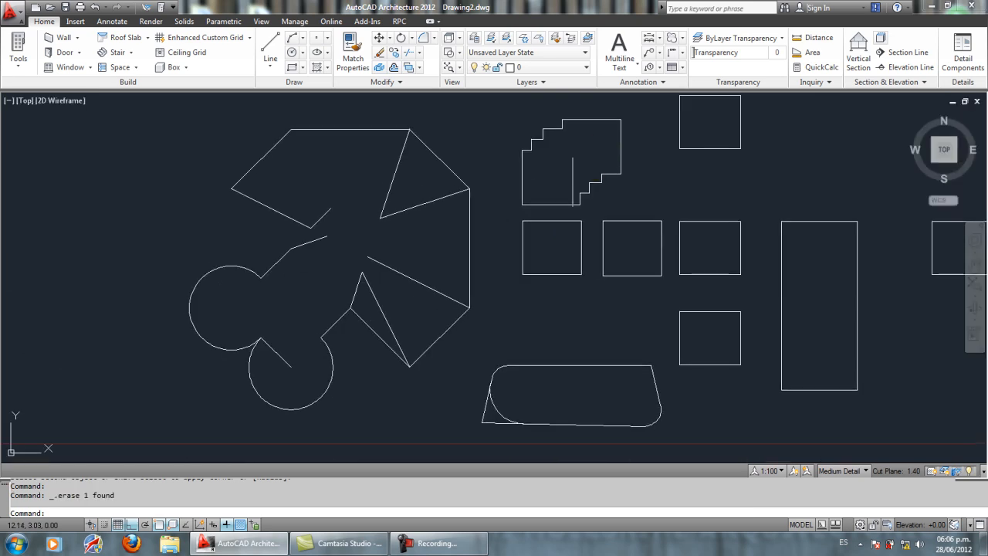
{"action": "left_click", "coordinate": [457, 415]}
{"action": "left_click", "coordinate": [165, 155]}
{"action": "key", "text": "Delete"}
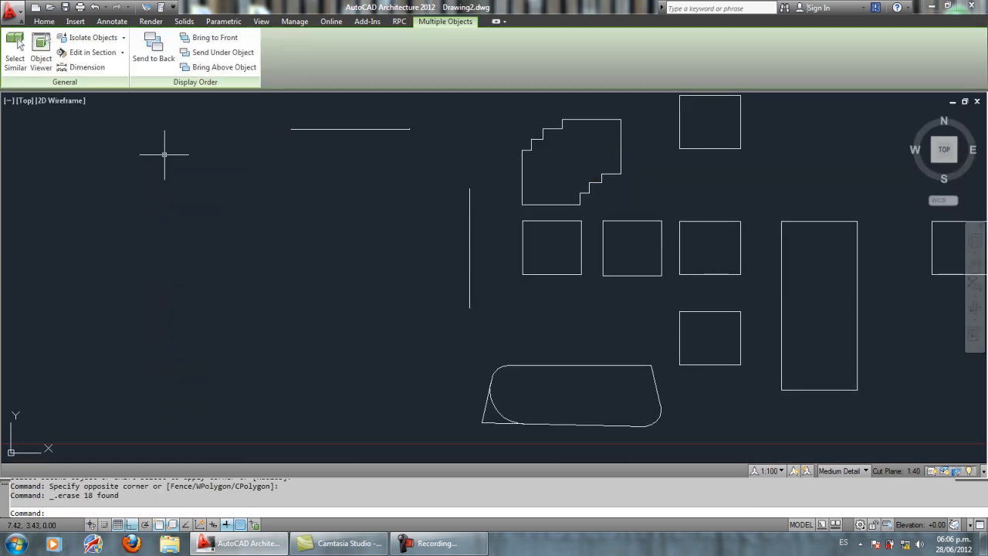
Step: Draw a diagonal line from the horizontal line's left end to the vertical line's lower end
{"action": "left_click", "coordinate": [270, 43]}
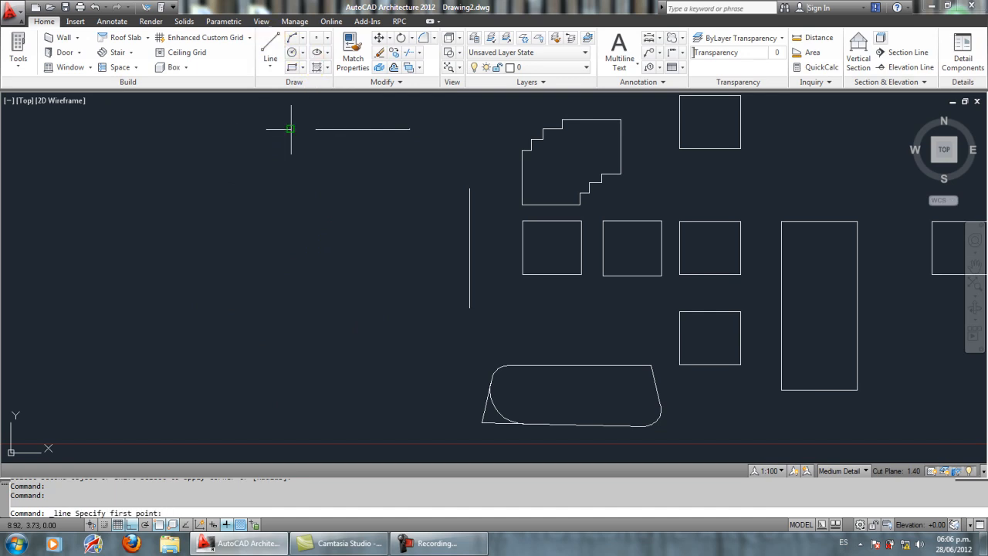
{"action": "left_click", "coordinate": [290, 128]}
{"action": "left_click", "coordinate": [469, 307]}
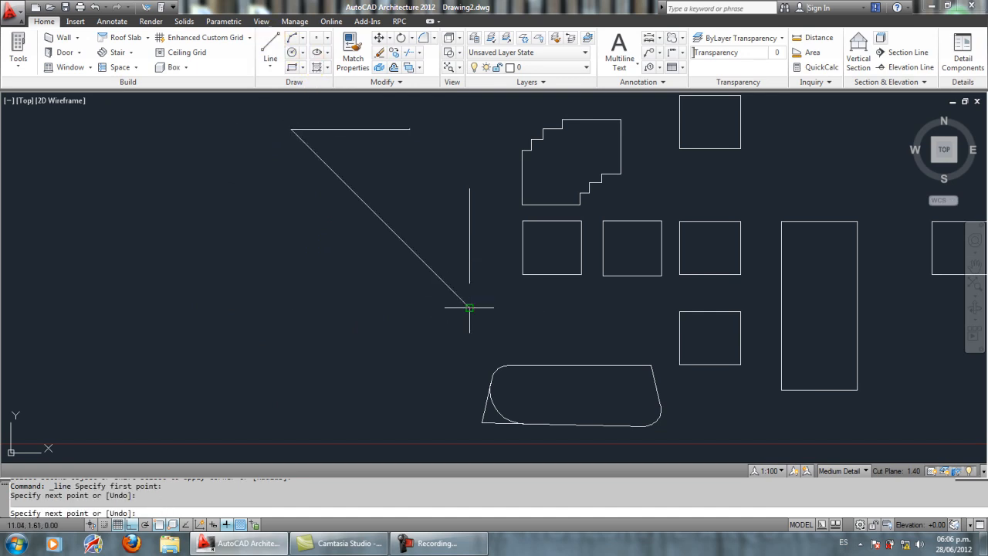
{"action": "right_click", "coordinate": [469, 311]}
{"action": "left_click", "coordinate": [498, 319]}
Step: With Ortho off, draw a long slanted line and a short steep line below and left of the diagonal
{"action": "left_click", "coordinate": [270, 68]}
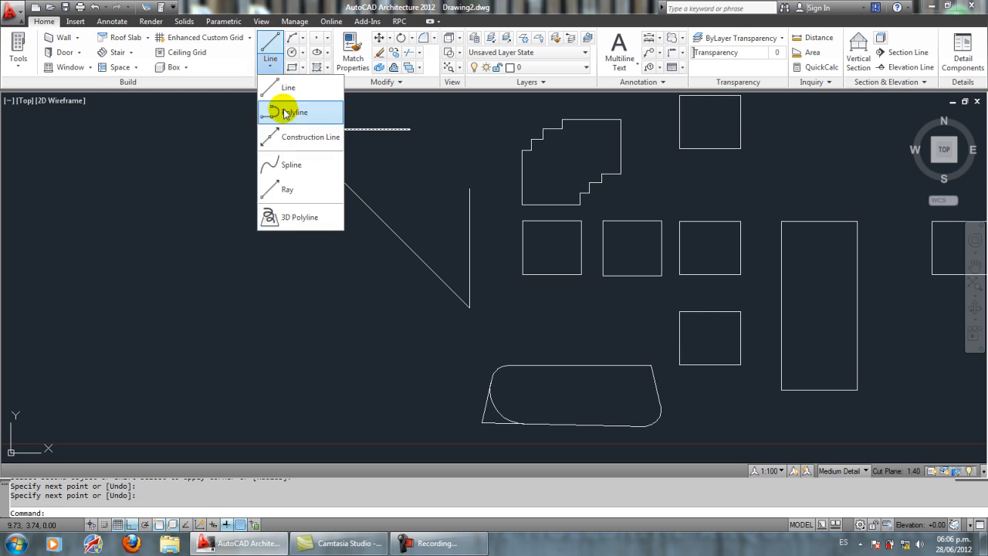
{"action": "left_click", "coordinate": [280, 96]}
{"action": "left_click", "coordinate": [131, 524]}
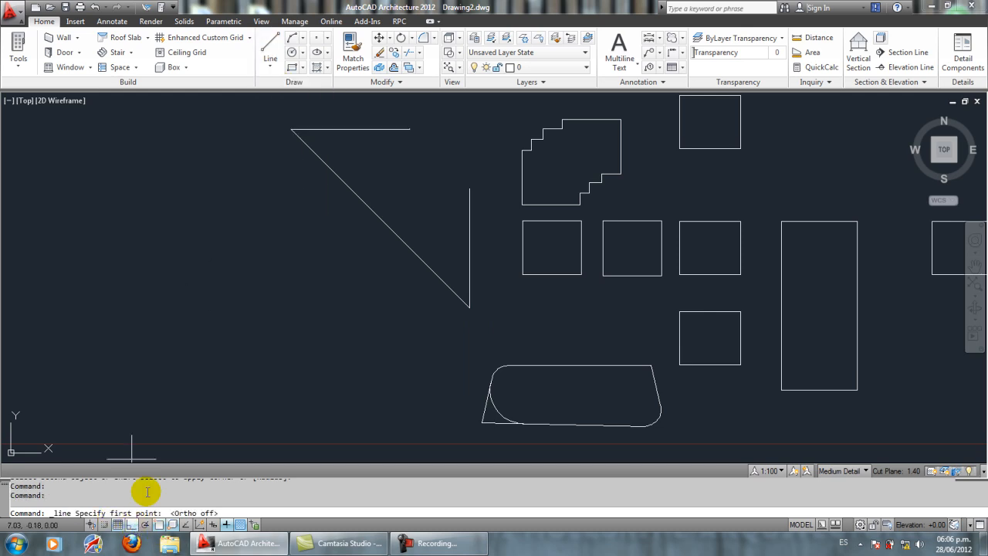
{"action": "left_click", "coordinate": [167, 286]}
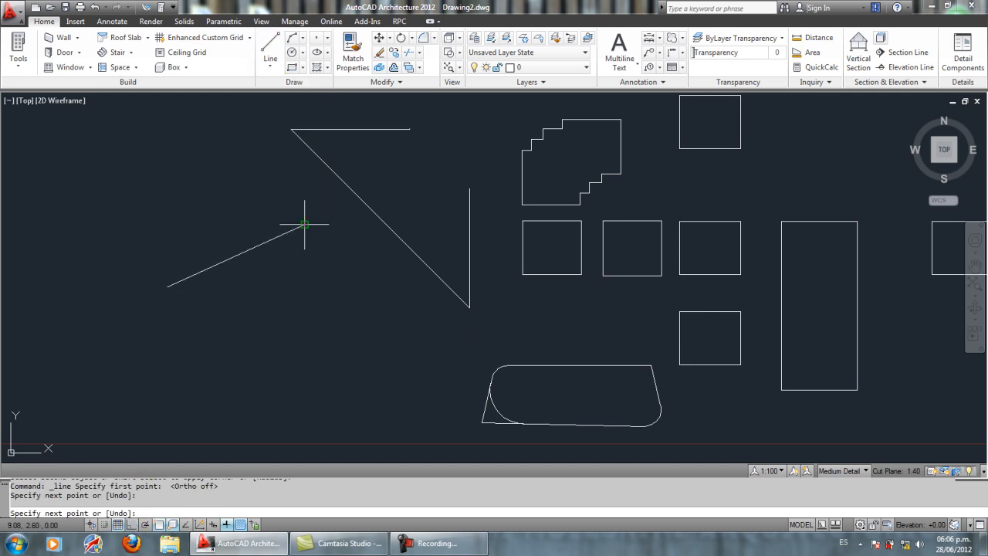
{"action": "left_click", "coordinate": [304, 225]}
{"action": "key", "text": "Return"}
{"action": "key", "text": "Return"}
{"action": "left_click", "coordinate": [308, 266]}
{"action": "left_click", "coordinate": [300, 331]}
{"action": "key", "text": "Return"}
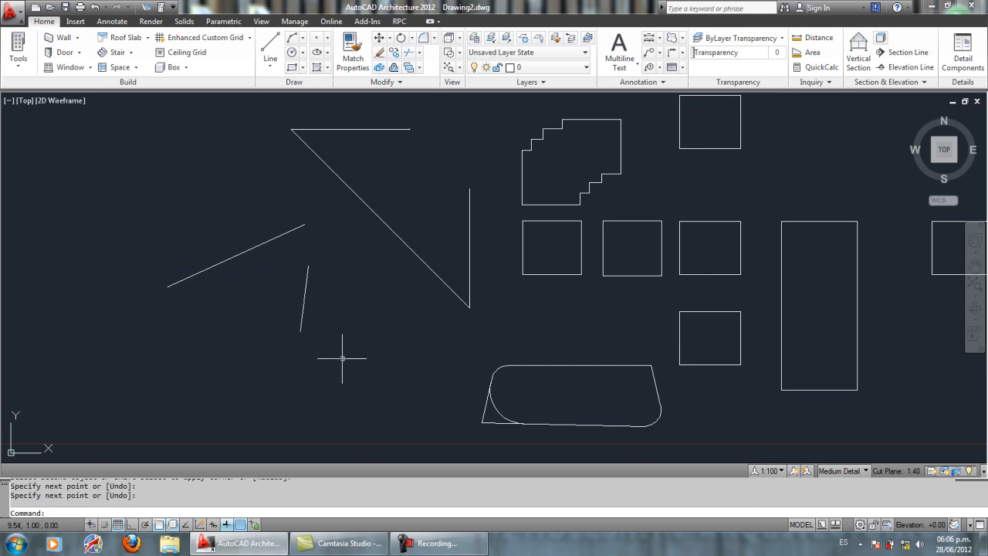
Step: Draw three more separate slanted lines around the first two, all ending short of the long diagonal
{"action": "key", "text": "Return"}
{"action": "left_click", "coordinate": [369, 292]}
{"action": "left_click", "coordinate": [343, 357]}
{"action": "key", "text": "Return"}
{"action": "key", "text": "Return"}
{"action": "left_click", "coordinate": [235, 334]}
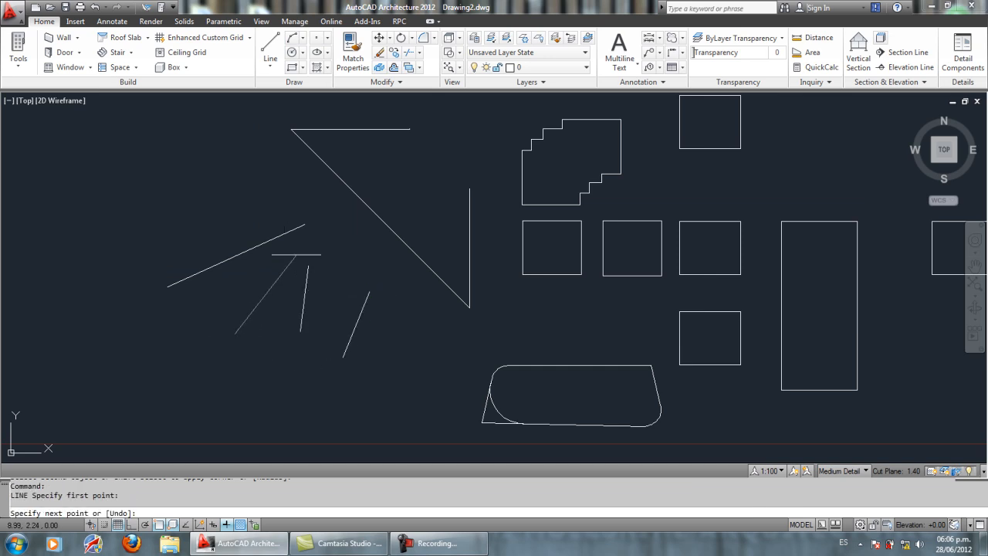
{"action": "left_click", "coordinate": [296, 255]}
{"action": "key", "text": "Return"}
{"action": "key", "text": "Return"}
{"action": "left_click", "coordinate": [175, 242]}
{"action": "left_click", "coordinate": [259, 195]}
{"action": "key", "text": "Return"}
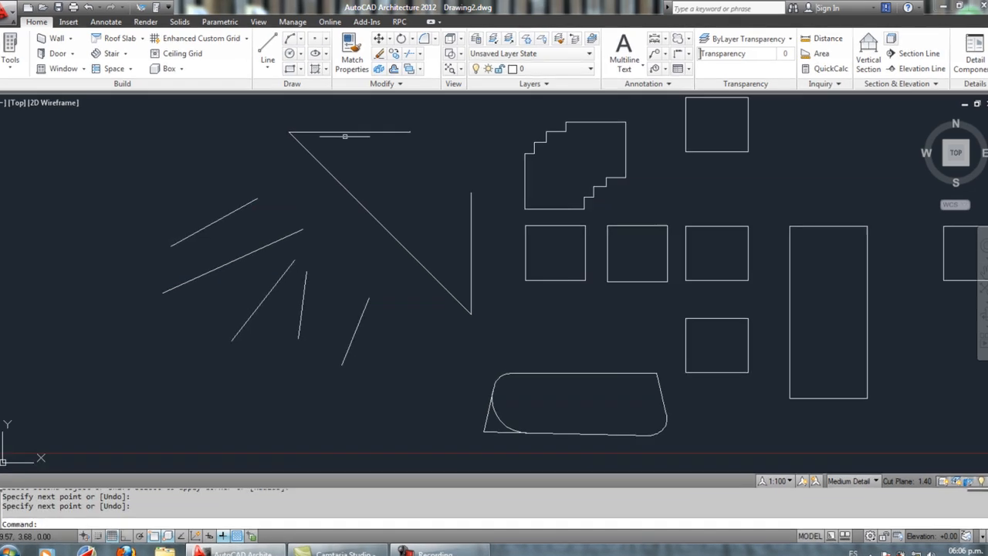
Step: Using the long diagonal as the boundary edge, extend the lower-left slanted line and the long slanted line above it
{"action": "left_click", "coordinate": [419, 53]}
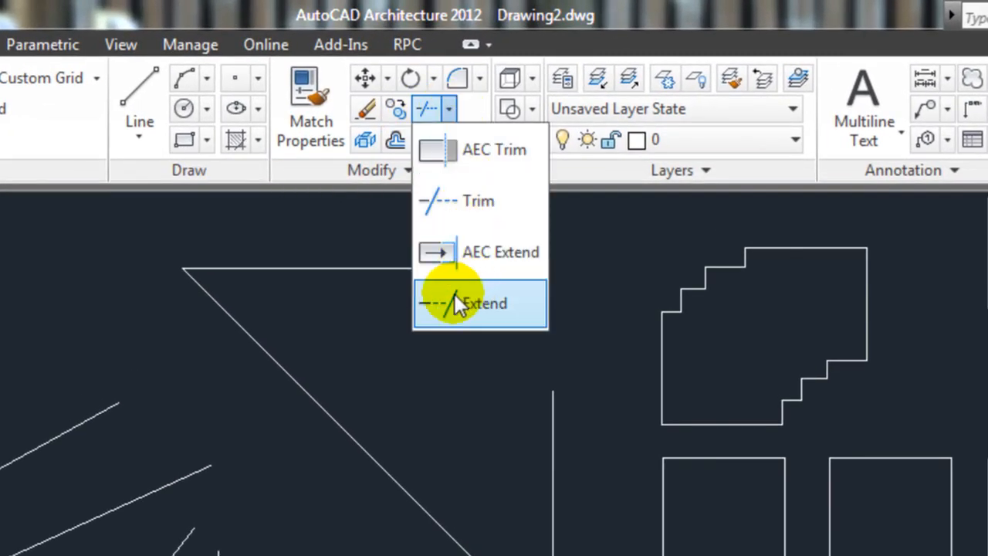
{"action": "left_click", "coordinate": [450, 109]}
{"action": "left_click", "coordinate": [452, 109]}
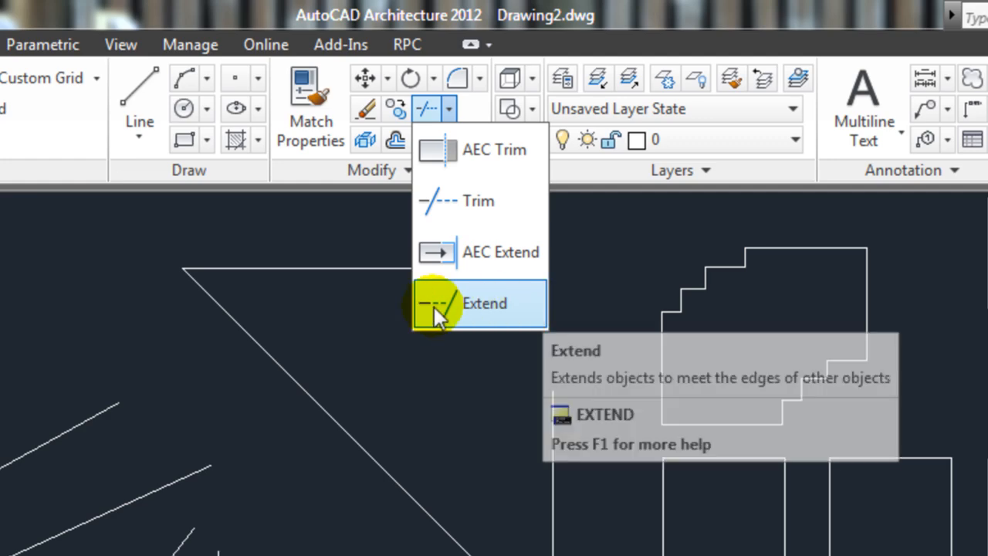
{"action": "left_click", "coordinate": [434, 306]}
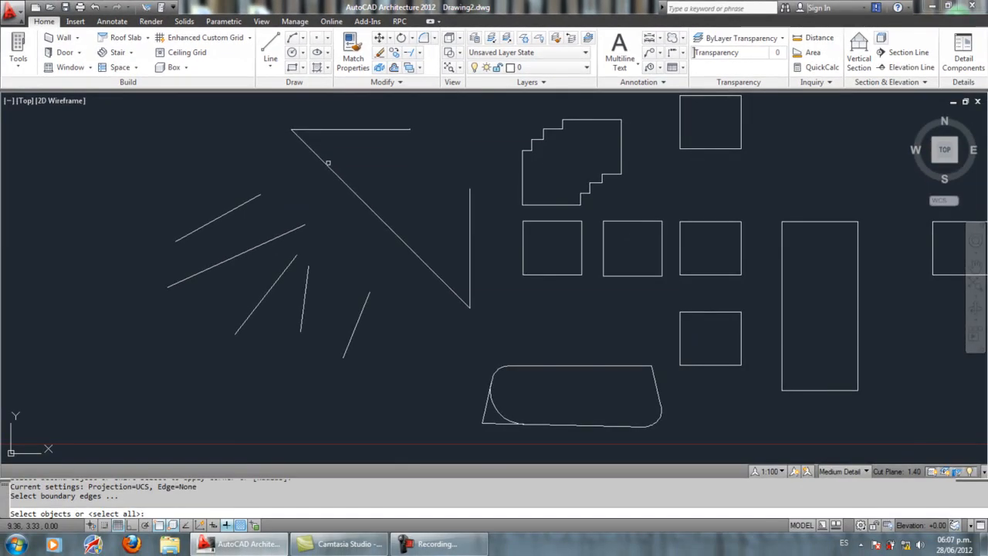
{"action": "left_click", "coordinate": [326, 163]}
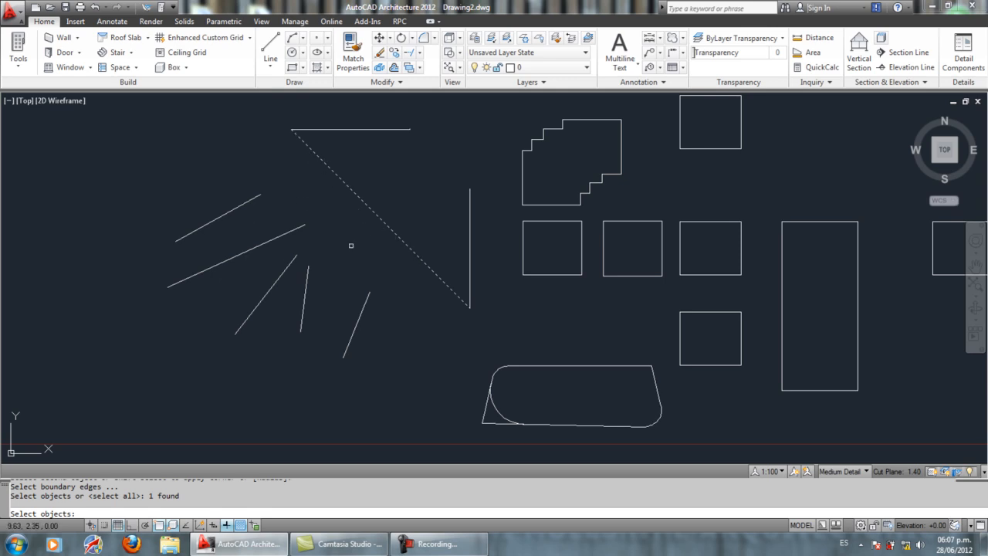
{"action": "key", "text": "Return"}
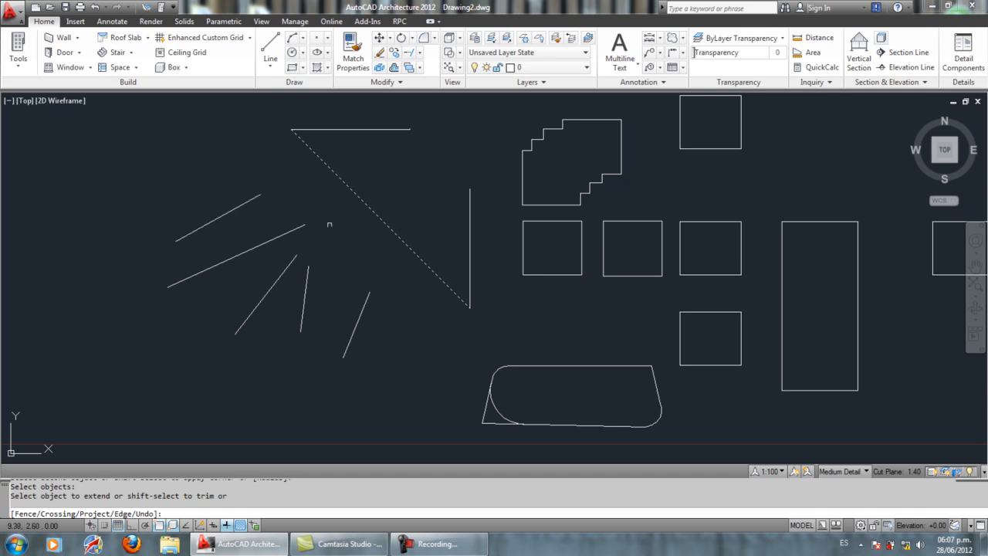
{"action": "left_click", "coordinate": [285, 269]}
{"action": "left_click", "coordinate": [266, 243]}
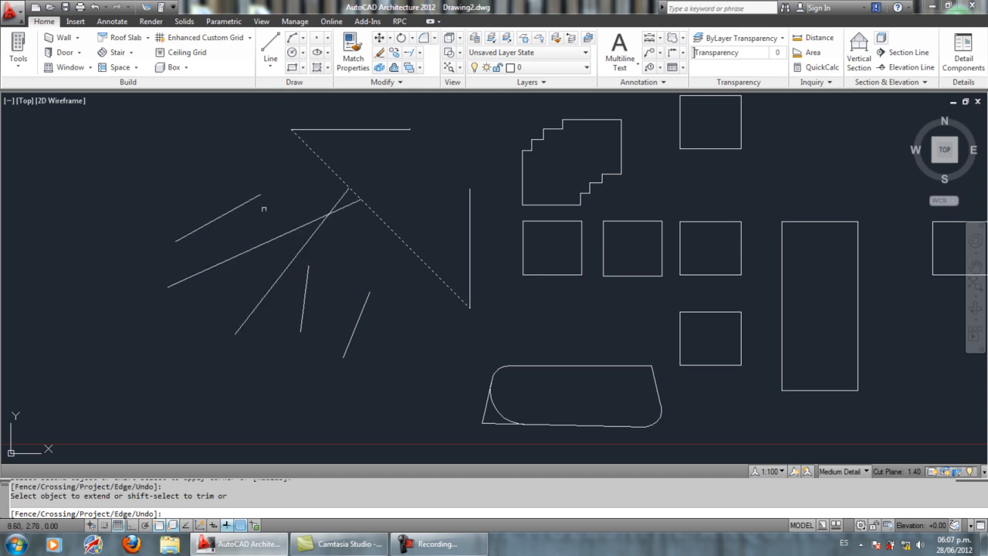
Step: Extend the uppermost slanted line and the two rightmost steep lines to the same diagonal
{"action": "left_click", "coordinate": [256, 203]}
{"action": "left_click", "coordinate": [311, 270]}
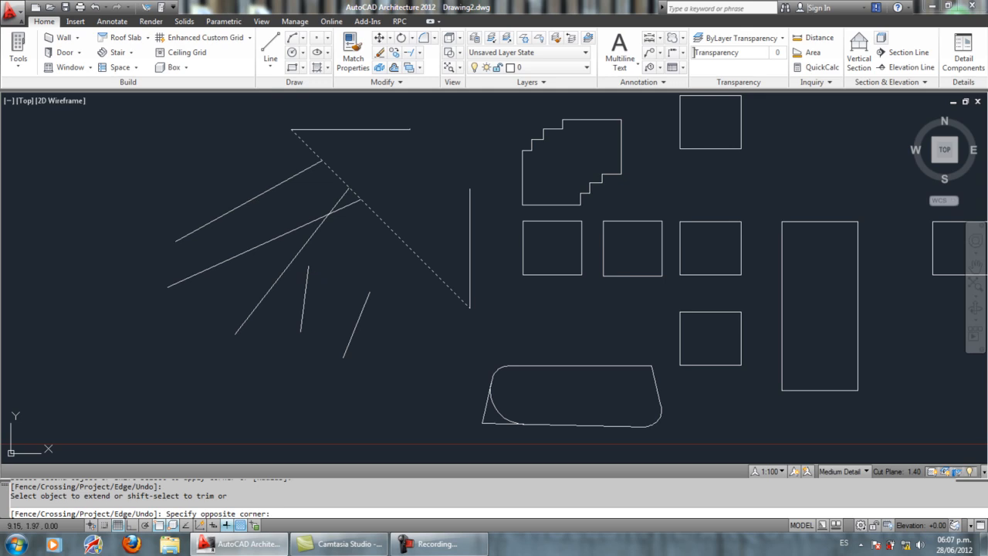
{"action": "left_click", "coordinate": [308, 277]}
{"action": "left_click", "coordinate": [365, 299]}
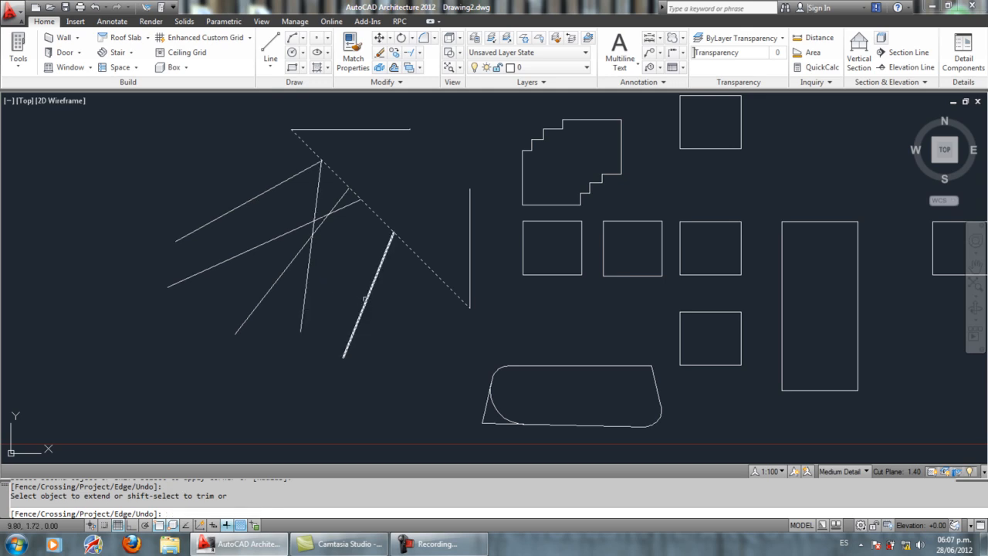
{"action": "key", "text": "Return"}
Step: Using all objects as boundary edges, extend three of the slanted lines past the diagonal to the upper horizontal line
{"action": "left_click", "coordinate": [409, 53]}
{"action": "key", "text": "Return"}
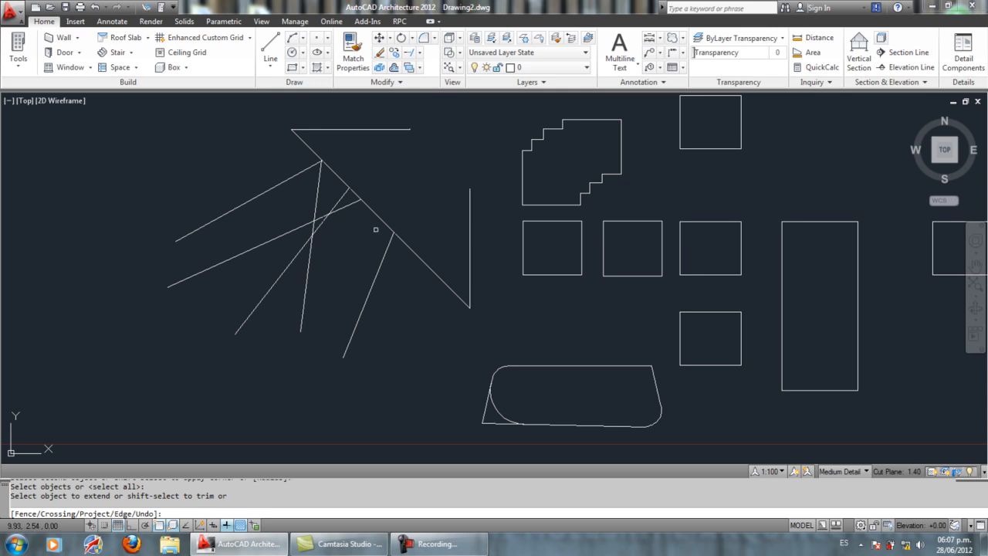
{"action": "left_click", "coordinate": [350, 205]}
{"action": "left_click", "coordinate": [343, 200]}
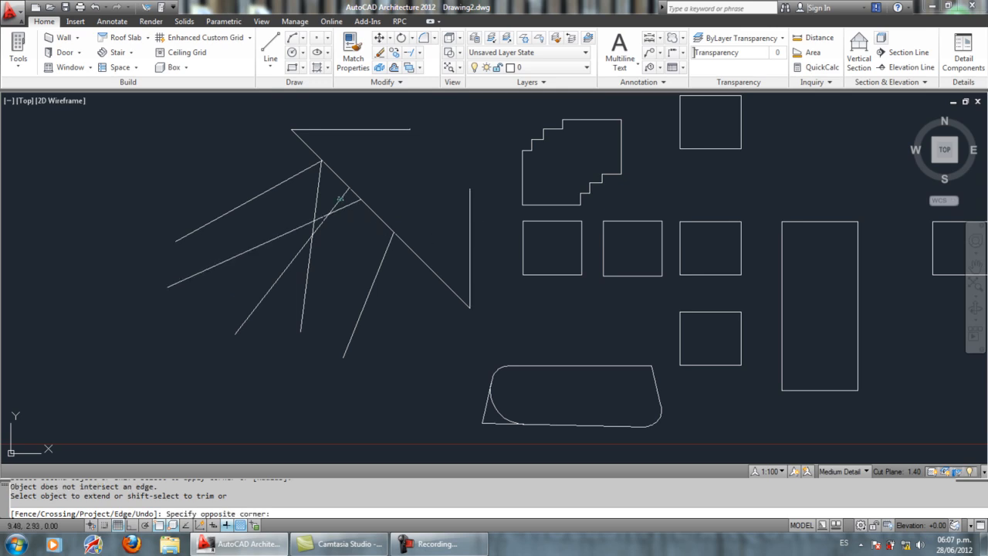
{"action": "left_click", "coordinate": [338, 197]}
{"action": "left_click", "coordinate": [319, 181]}
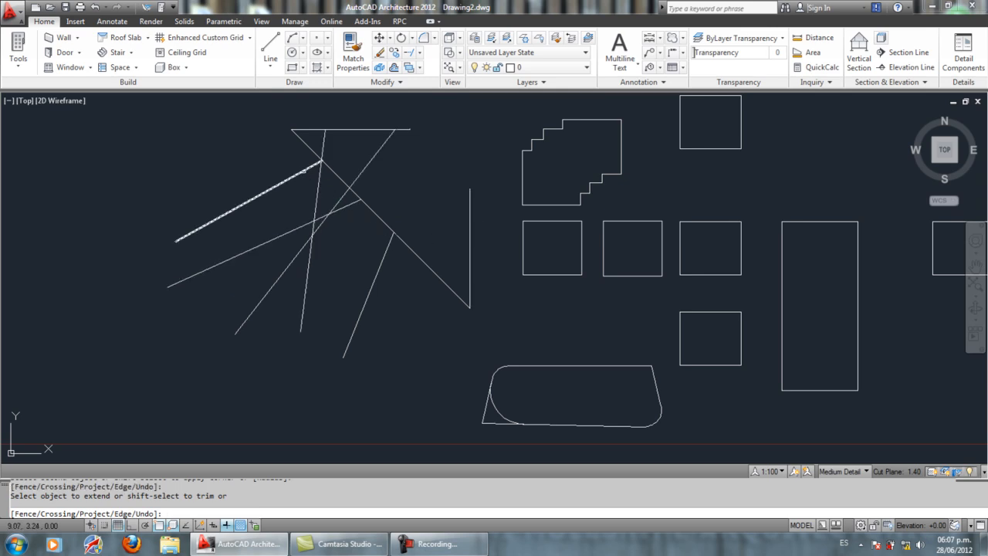
{"action": "left_click", "coordinate": [312, 166]}
{"action": "left_click", "coordinate": [384, 253]}
{"action": "key", "text": "Return"}
Step: Draw three separate slanted lines above the upper horizontal line, all ending short of it
{"action": "mouse_move", "coordinate": [480, 271]}
{"action": "middle_mouse_down"}
{"action": "mouse_move", "coordinate": [364, 258]}
{"action": "mouse_move", "coordinate": [321, 311]}
{"action": "mouse_move", "coordinate": [412, 262]}
{"action": "middle_mouse_up"}
{"action": "scroll", "coordinate": [346, 301], "scroll_direction": "down", "scroll_amount": 5}
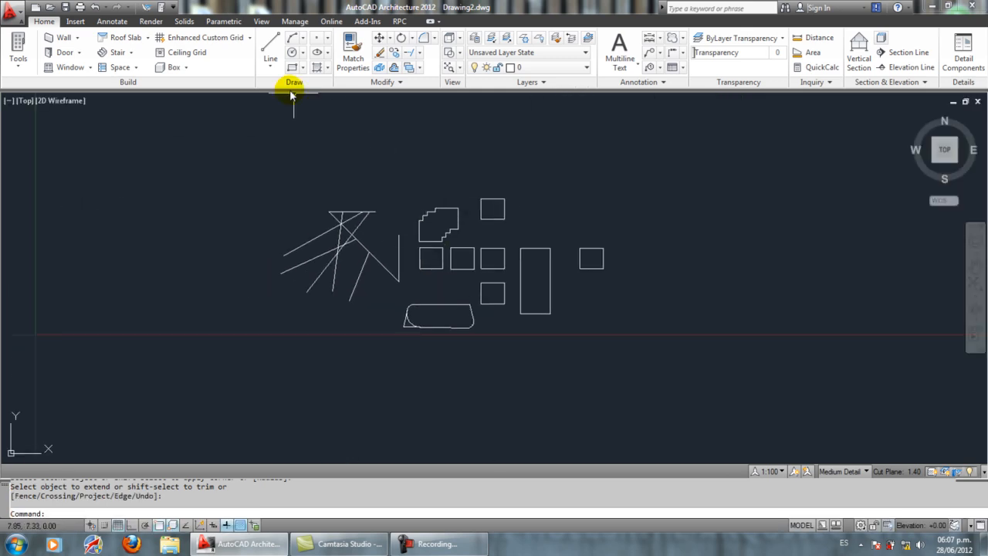
{"action": "left_click", "coordinate": [270, 46]}
{"action": "left_click", "coordinate": [310, 135]}
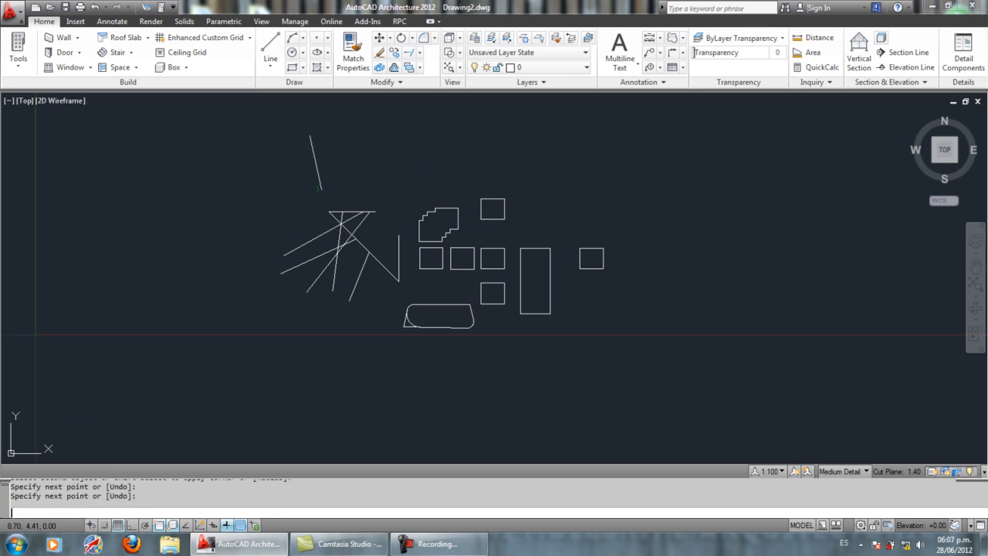
{"action": "left_click", "coordinate": [346, 183]}
{"action": "key", "text": "Return"}
{"action": "key", "text": "Return"}
{"action": "left_click", "coordinate": [388, 123]}
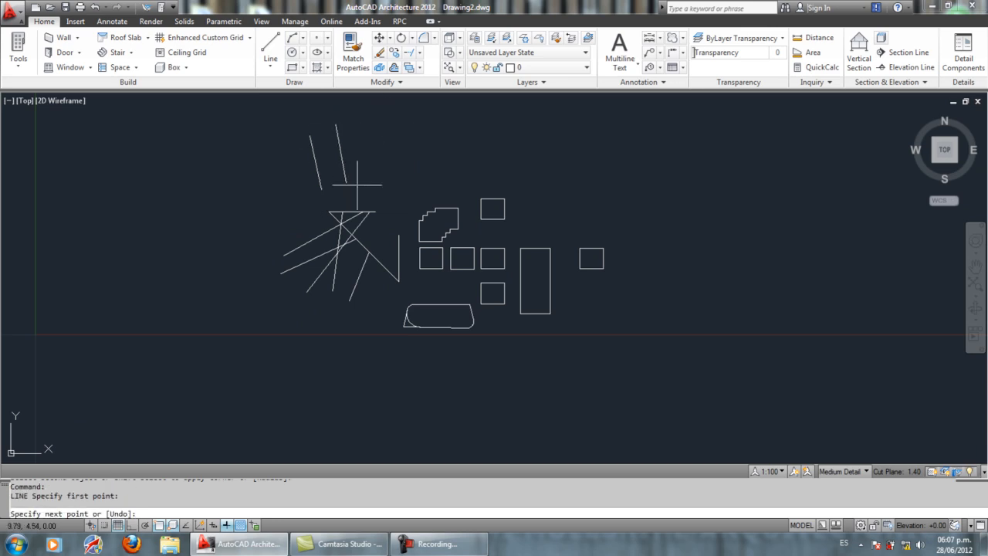
{"action": "left_click", "coordinate": [366, 187]}
{"action": "key", "text": "Return"}
Step: Using all objects as boundary edges, extend the three upper lines down to the nearest lines below them
{"action": "scroll", "coordinate": [338, 174], "scroll_direction": "up", "scroll_amount": 2}
{"action": "scroll", "coordinate": [335, 96], "scroll_direction": "up", "scroll_amount": 1}
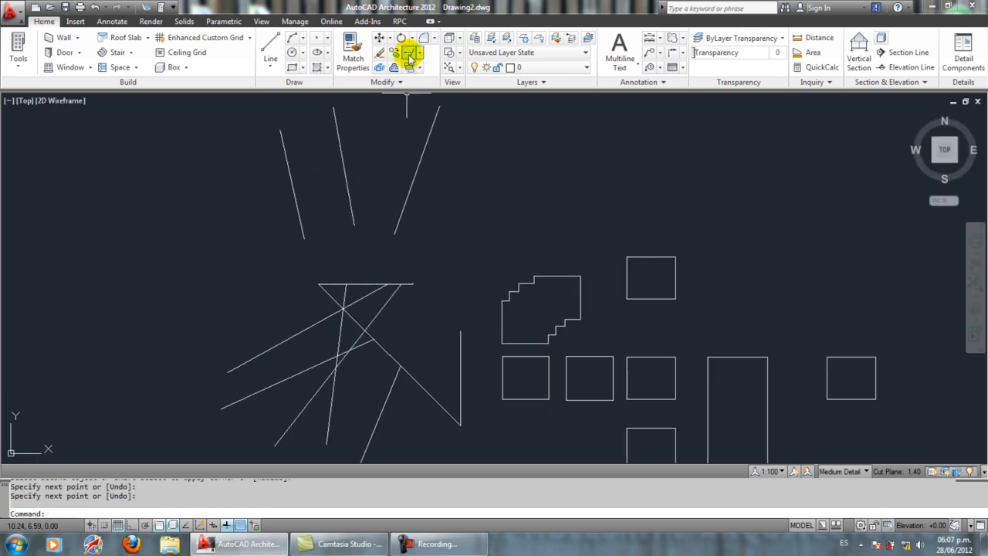
{"action": "left_click", "coordinate": [420, 53]}
{"action": "left_click", "coordinate": [426, 145]}
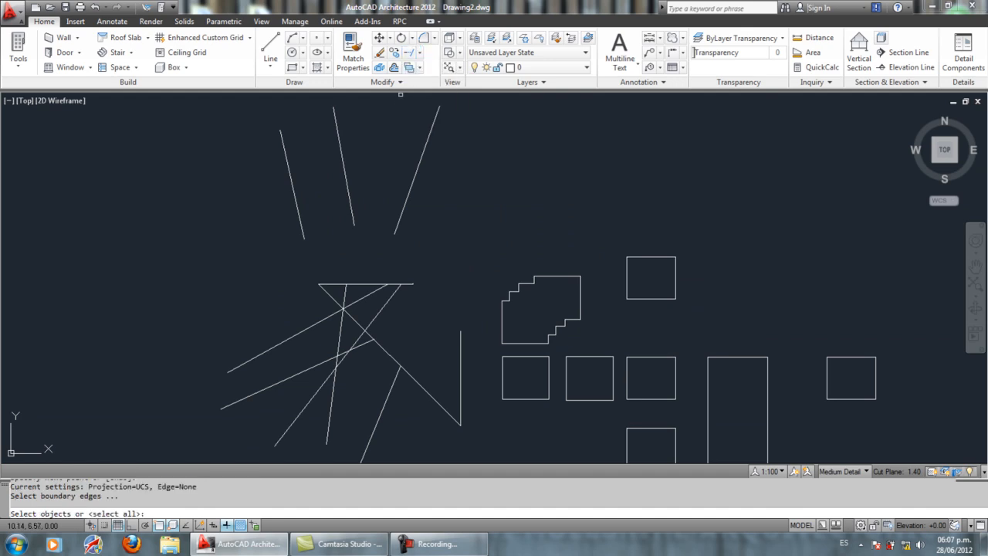
{"action": "key", "text": "Return"}
{"action": "left_click", "coordinate": [402, 205]}
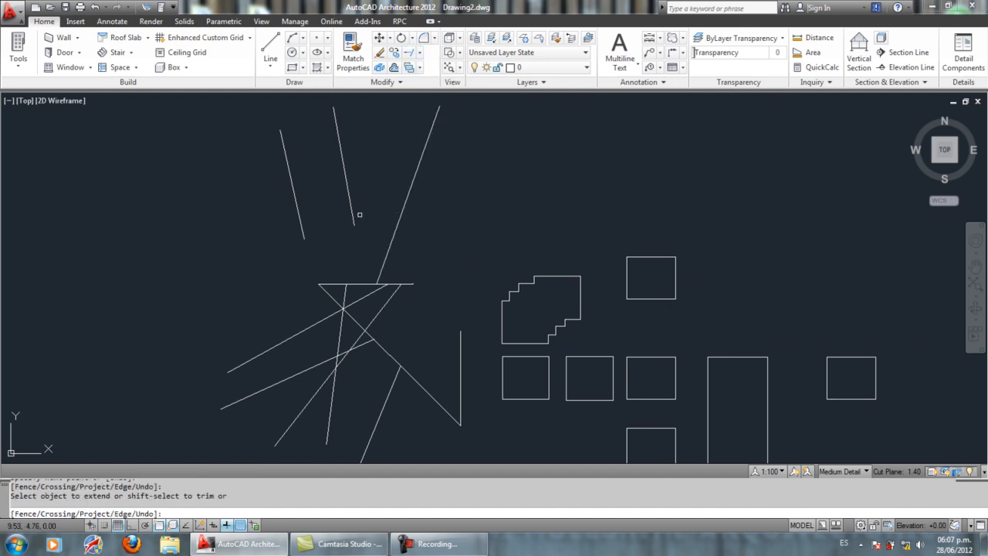
{"action": "left_click", "coordinate": [354, 220]}
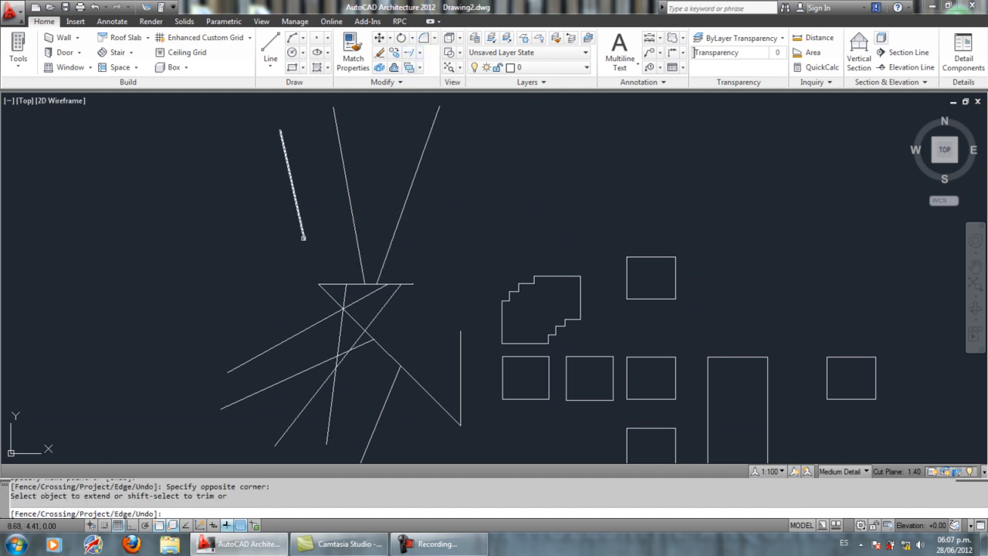
{"action": "left_click", "coordinate": [303, 237]}
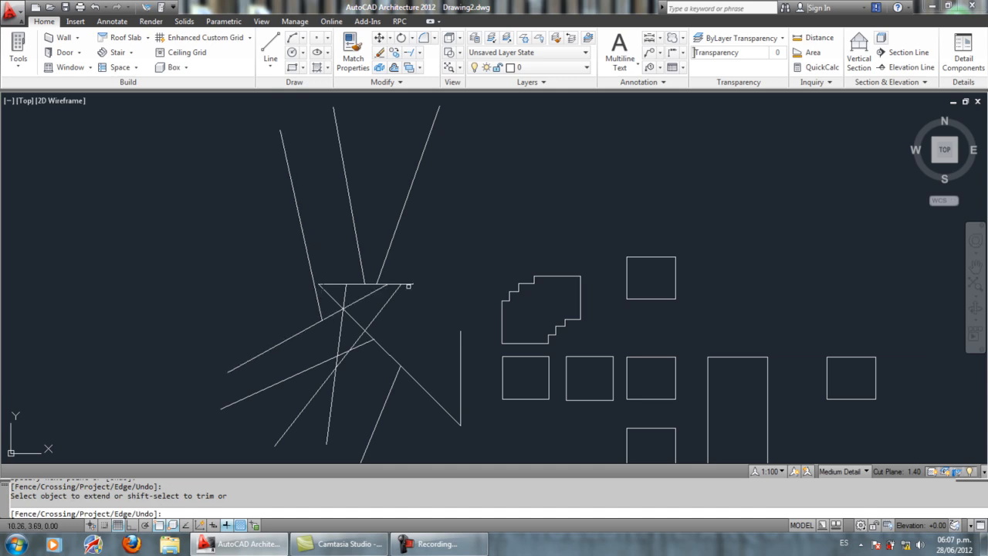
Step: Extend the horizontal line to the stepped shape, and the vertical line and the lower shallow slanted line up to that horizontal line
{"action": "left_click", "coordinate": [408, 285]}
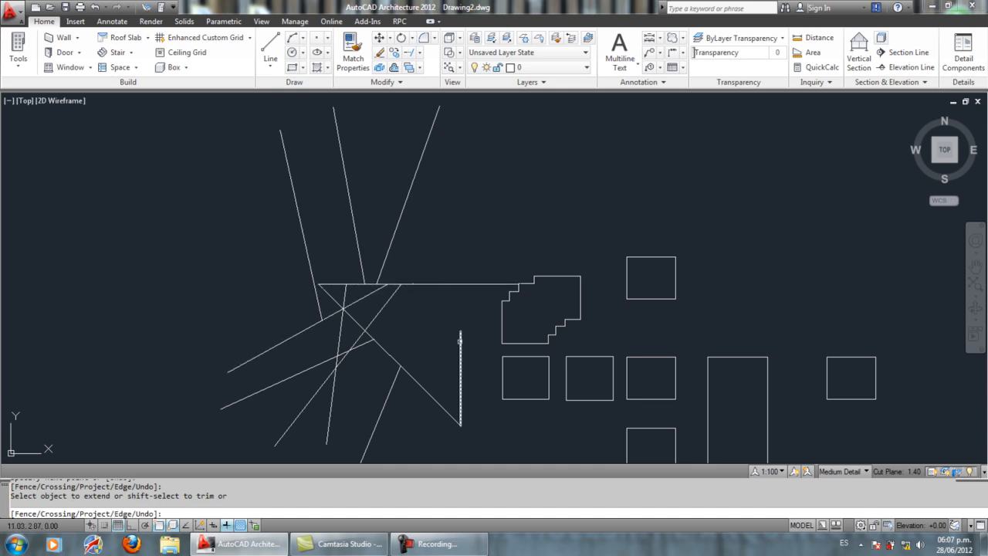
{"action": "left_click", "coordinate": [460, 339]}
{"action": "left_click", "coordinate": [368, 340]}
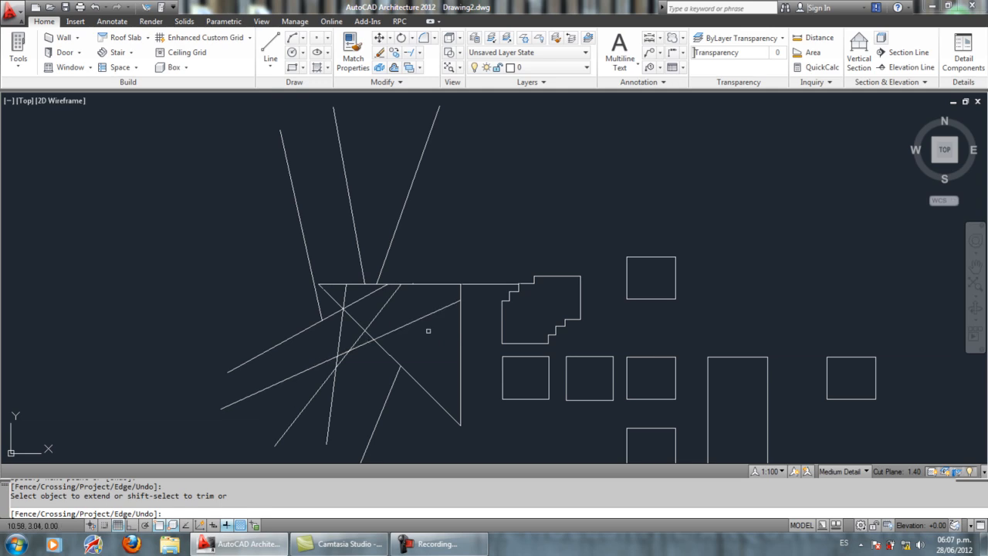
{"action": "left_click", "coordinate": [440, 311]}
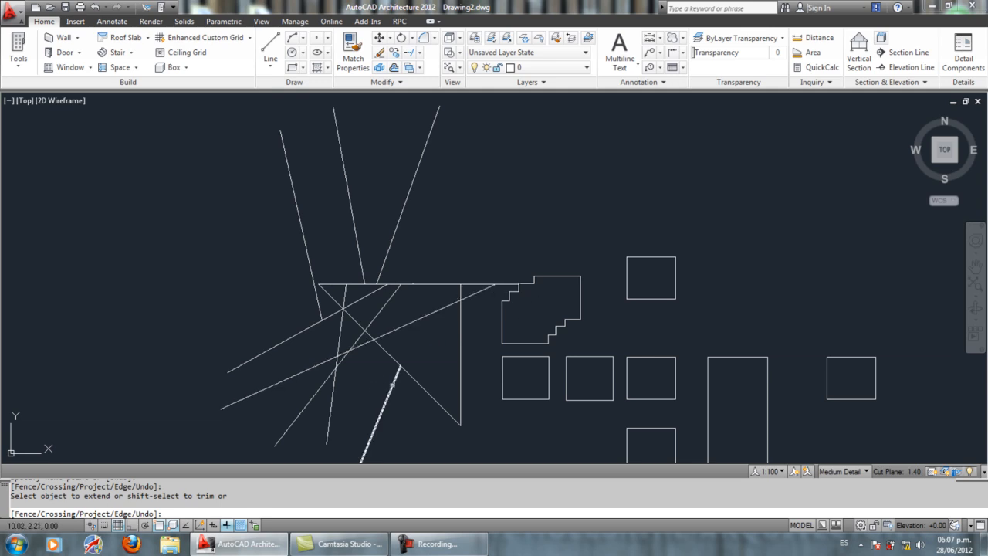
Step: Extend the rightmost steep line below the diagonal up to the horizontal line and finish extending
{"action": "left_click", "coordinate": [399, 360]}
{"action": "left_click", "coordinate": [409, 347]}
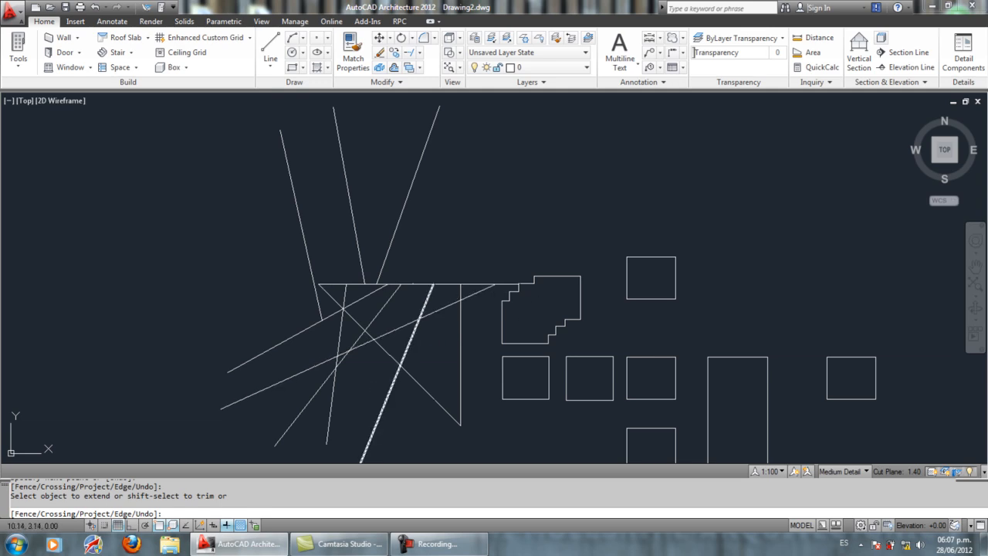
{"action": "key", "text": "Return"}
{"action": "middle_click_drag", "start_coordinate": [450, 275], "coordinate": [466, 218]}
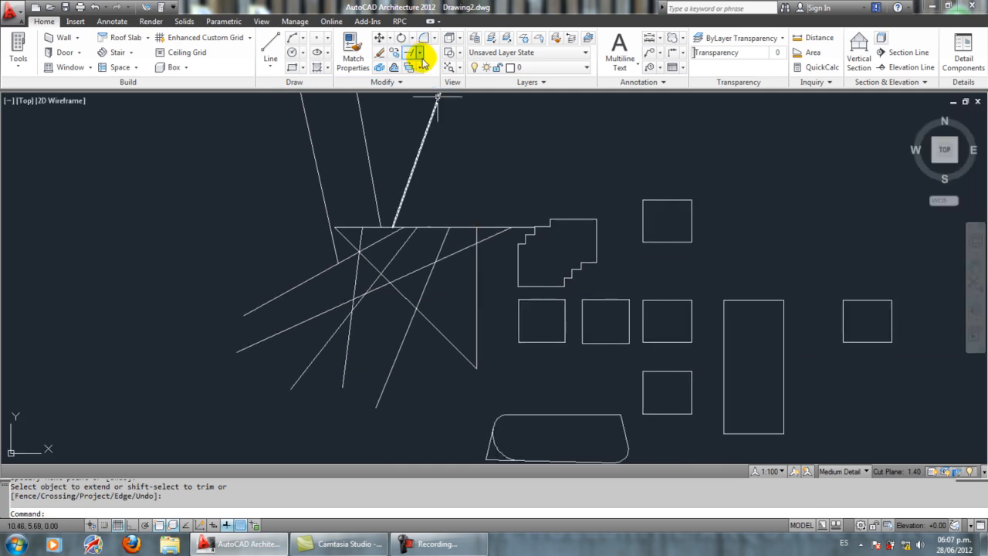
{"action": "middle_click_drag", "start_coordinate": [496, 187], "coordinate": [406, 212]}
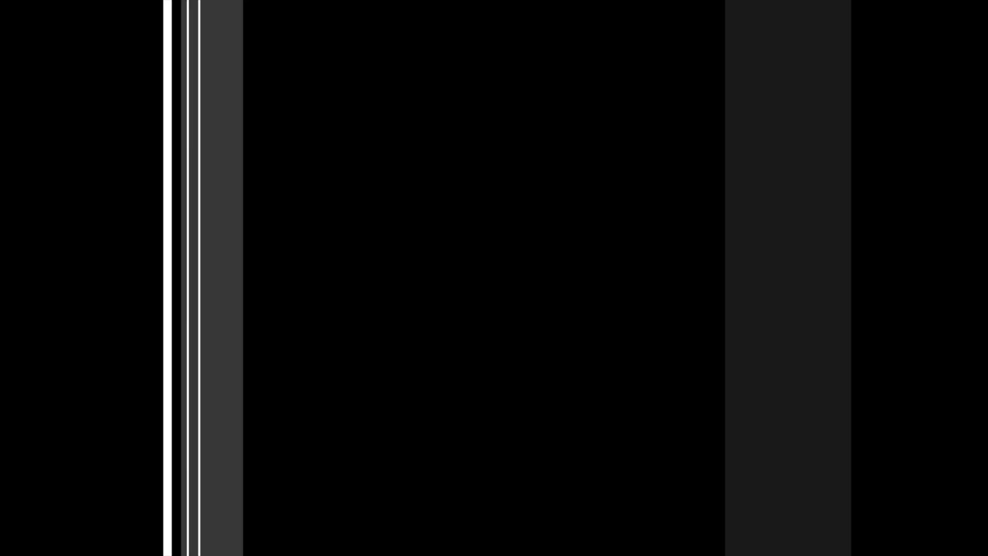